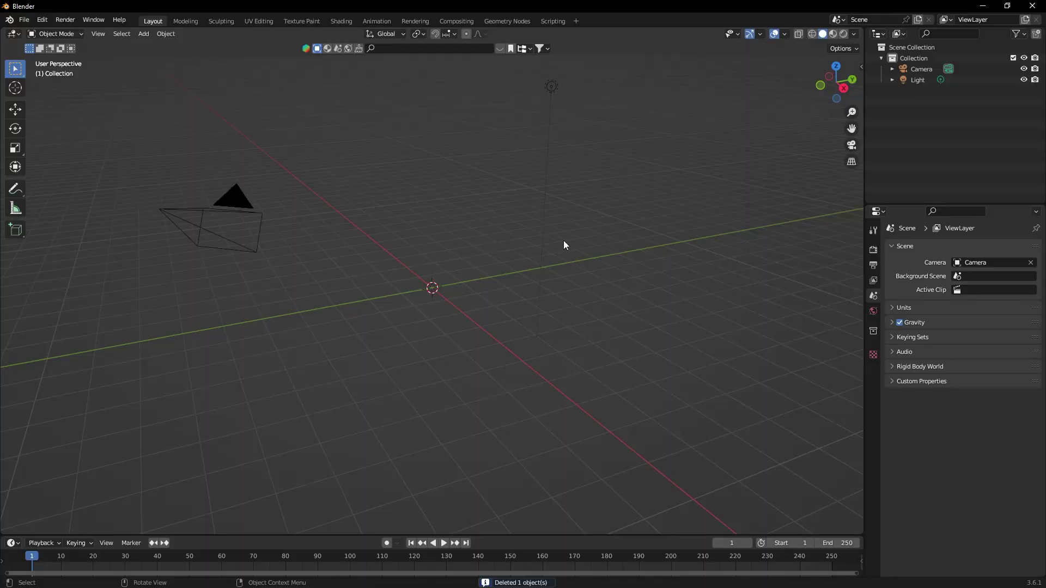
Show the viewport sidebar, and search the add-on preferences for "geo" to check that KeenTools FaceBuilder & GeoTracker is enabled
middle_drag(582, 236, 493, 182)
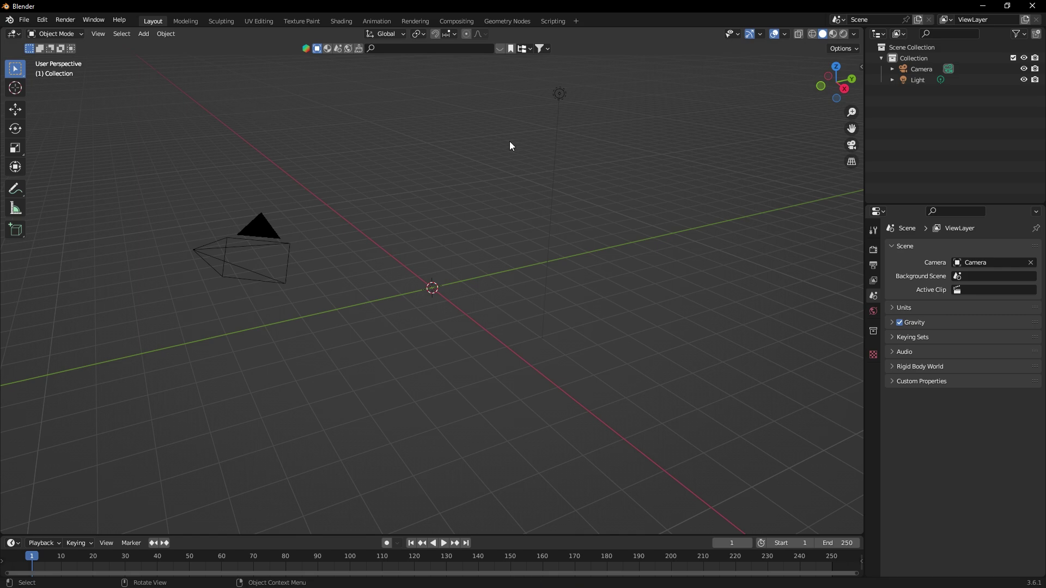
key(n)
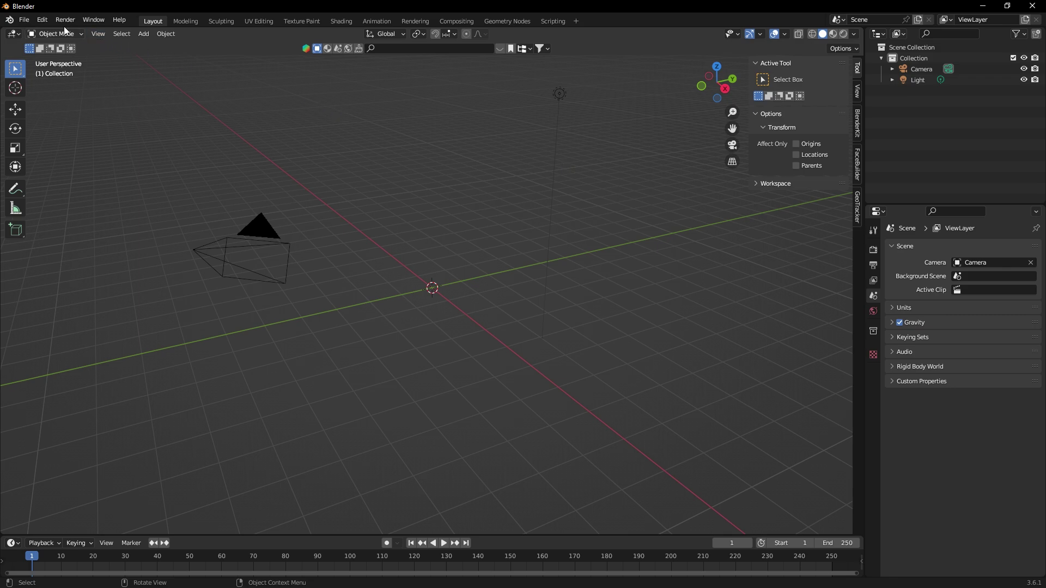
click(43, 20)
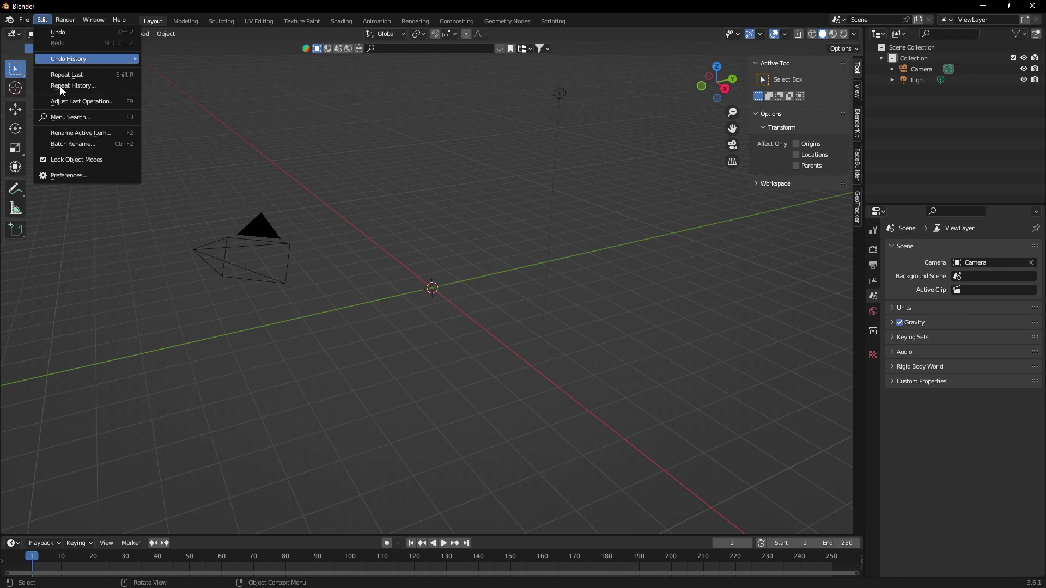
click(75, 175)
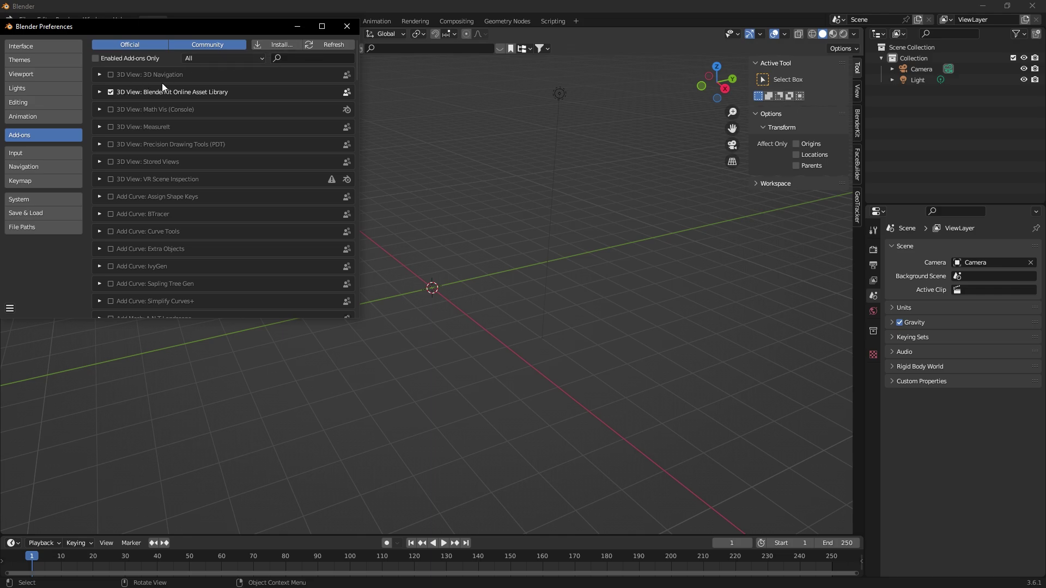
click(294, 58)
text(geo)
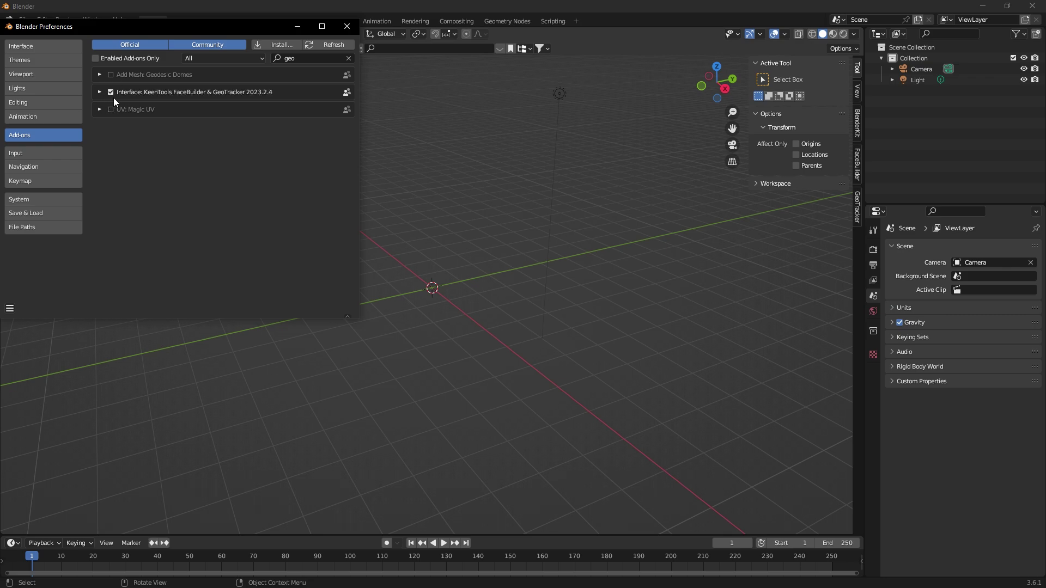
click(347, 27)
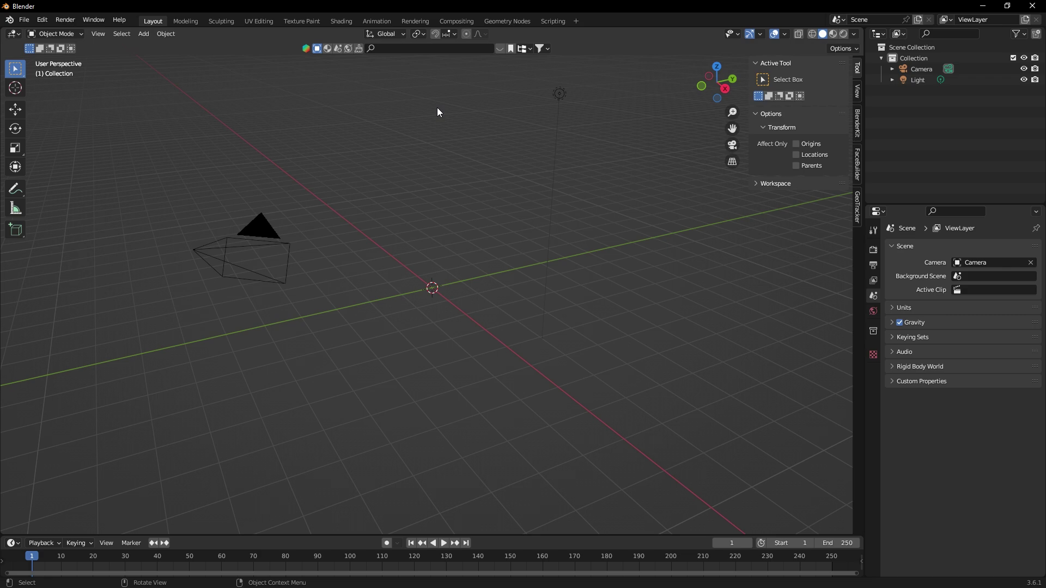
Create a new GeoTracker and load the clip whose name starts with "sunr" from the Downloads folder
click(857, 208)
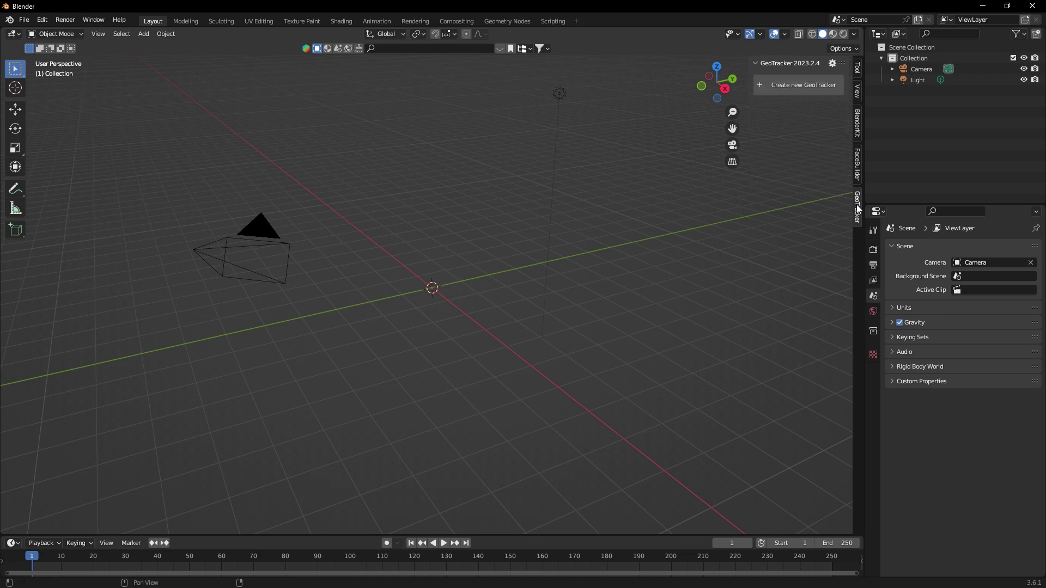
click(795, 83)
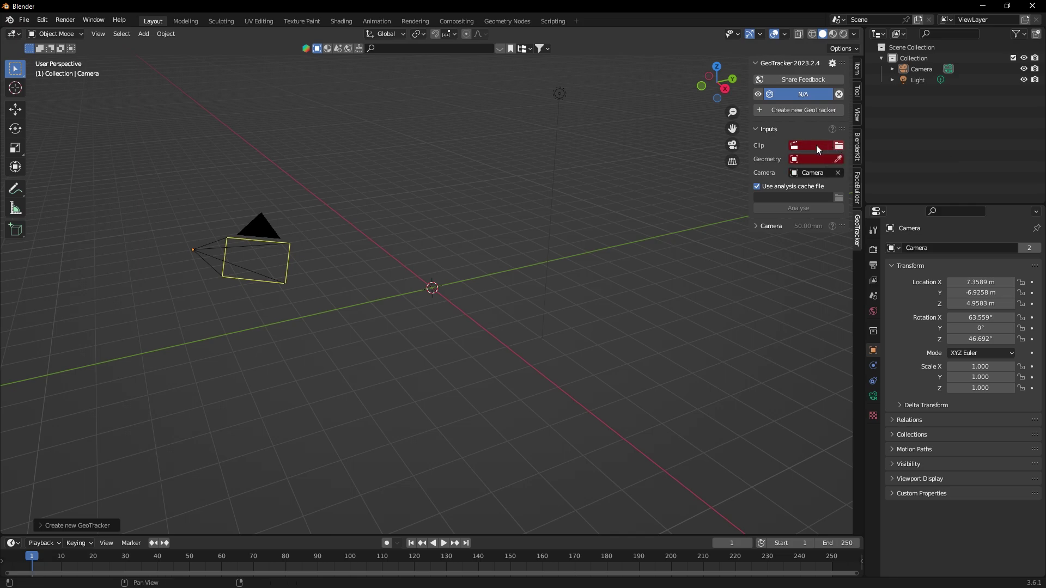
click(839, 146)
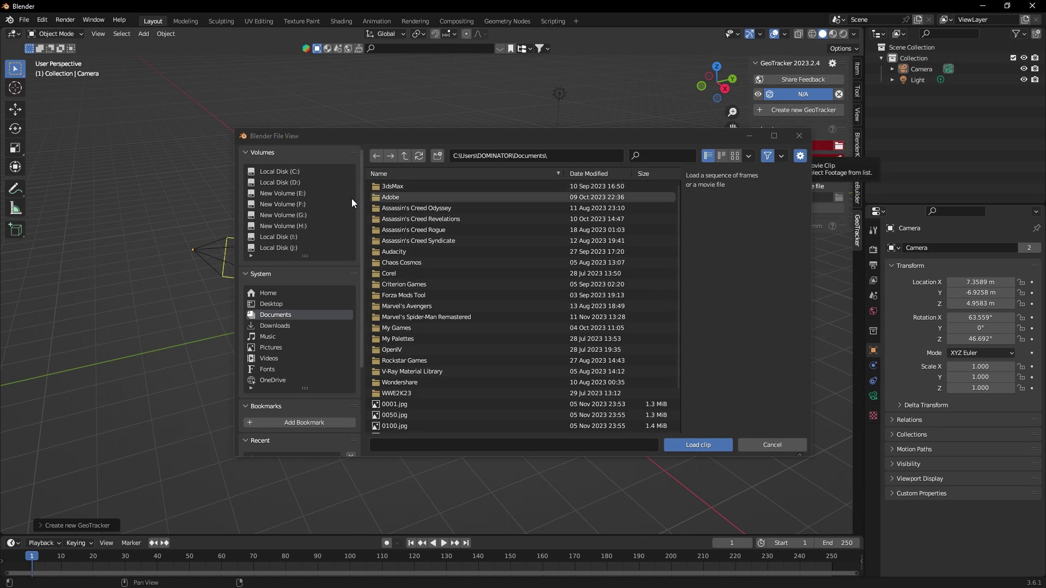
click(277, 325)
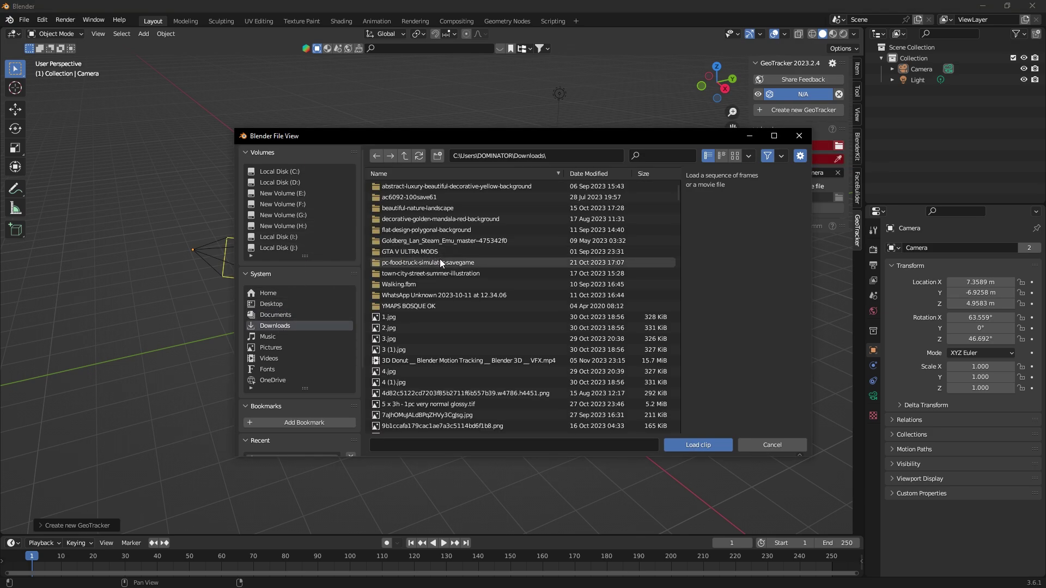
click(596, 156)
click(662, 156)
text(s)
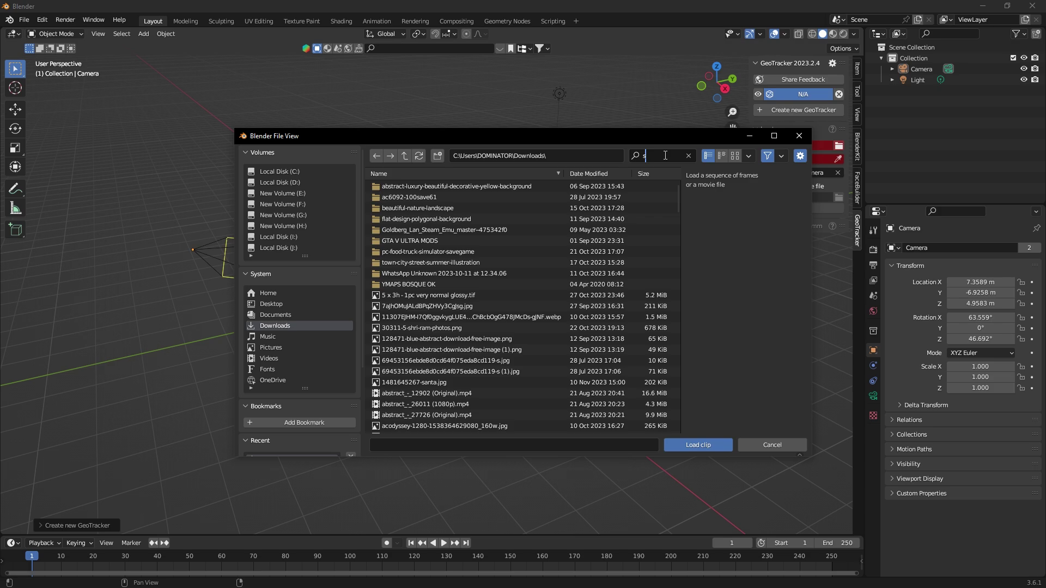
text(ur)
double_click(415, 188)
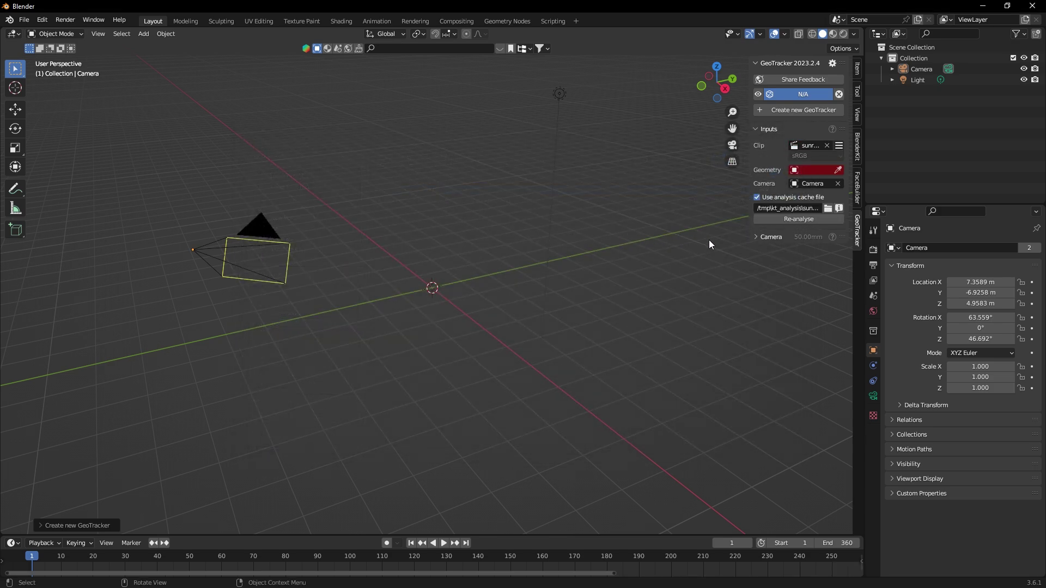
Re-analyse the clip from frame 1 to 360 and look at the scene through the camera
click(797, 220)
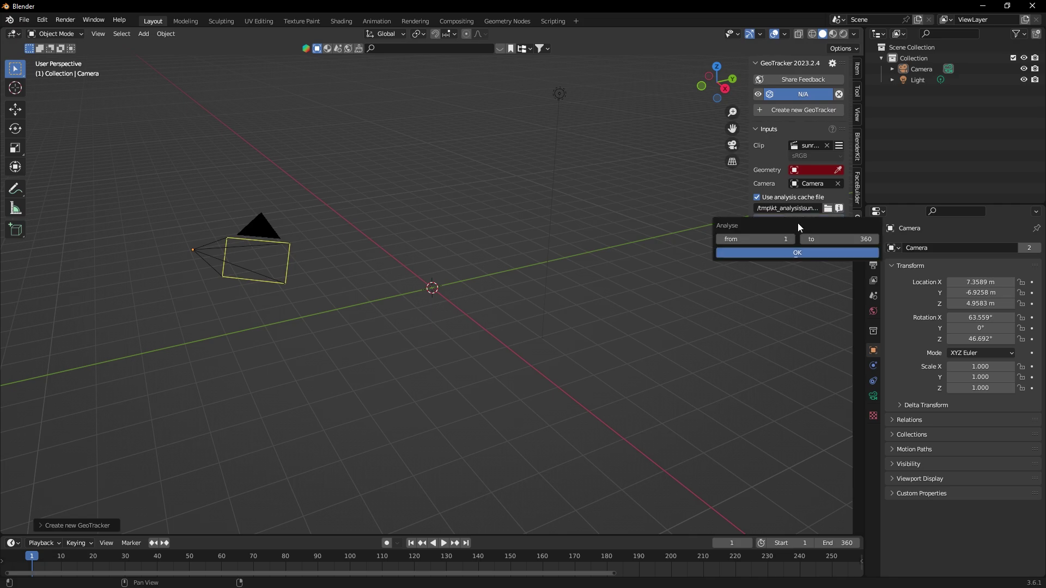
click(798, 254)
click(792, 313)
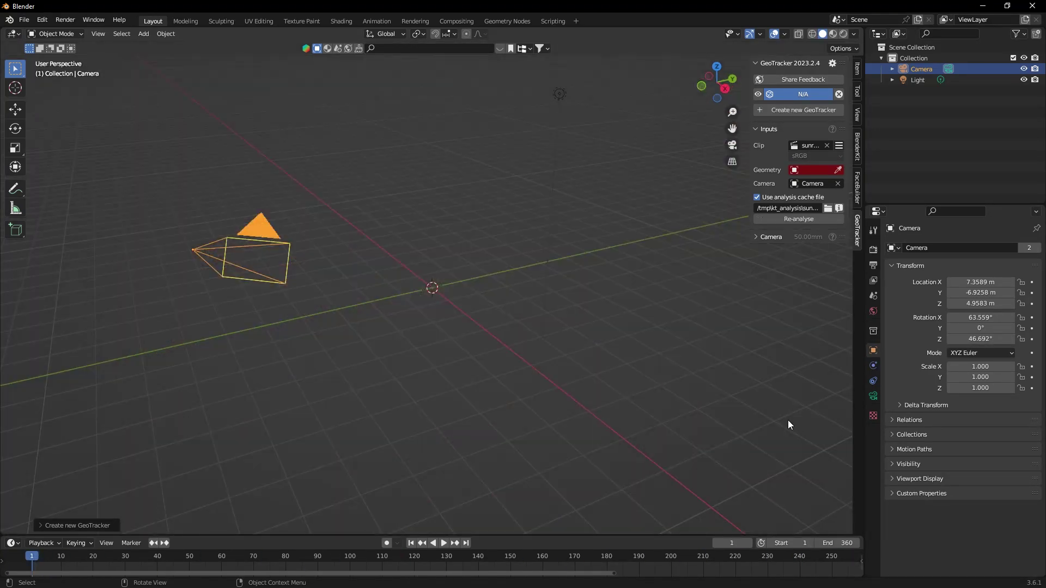
scroll(477, 304, up, 1)
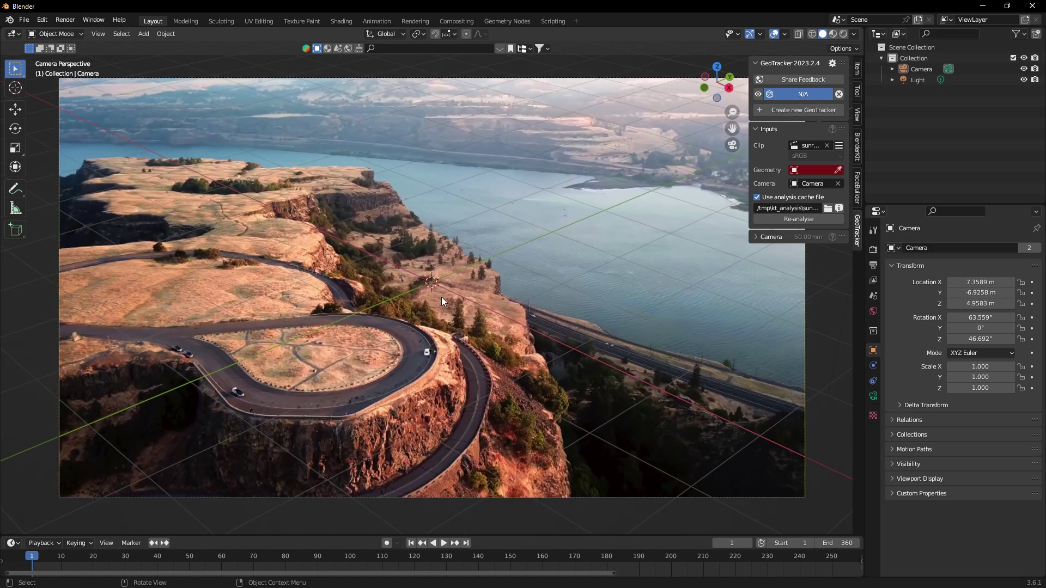
Add a cylinder mesh and flatten it to a Z scale of about 0.443
key(shift+a)
mouse_move(451, 302)
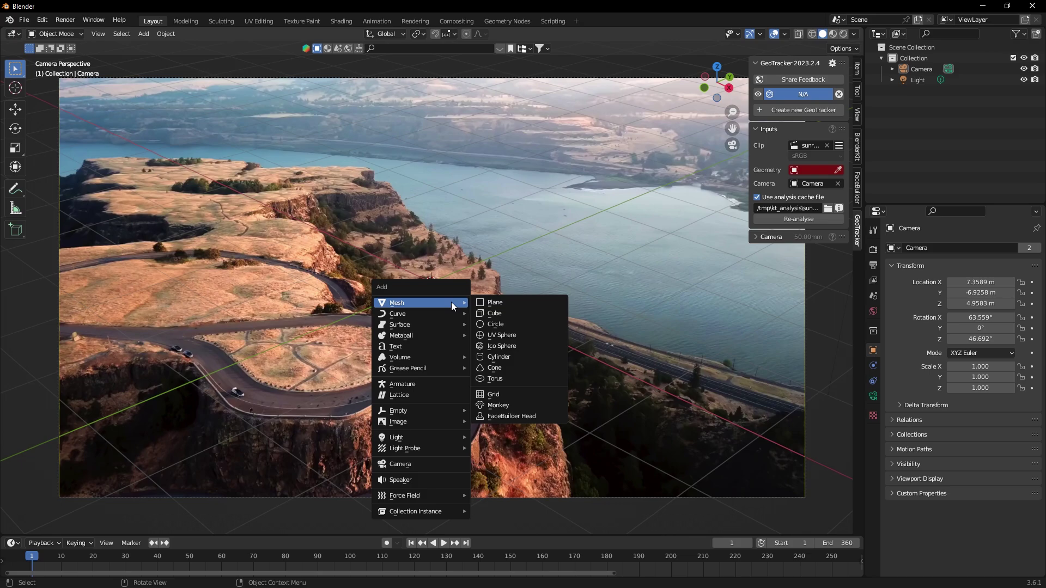
click(508, 358)
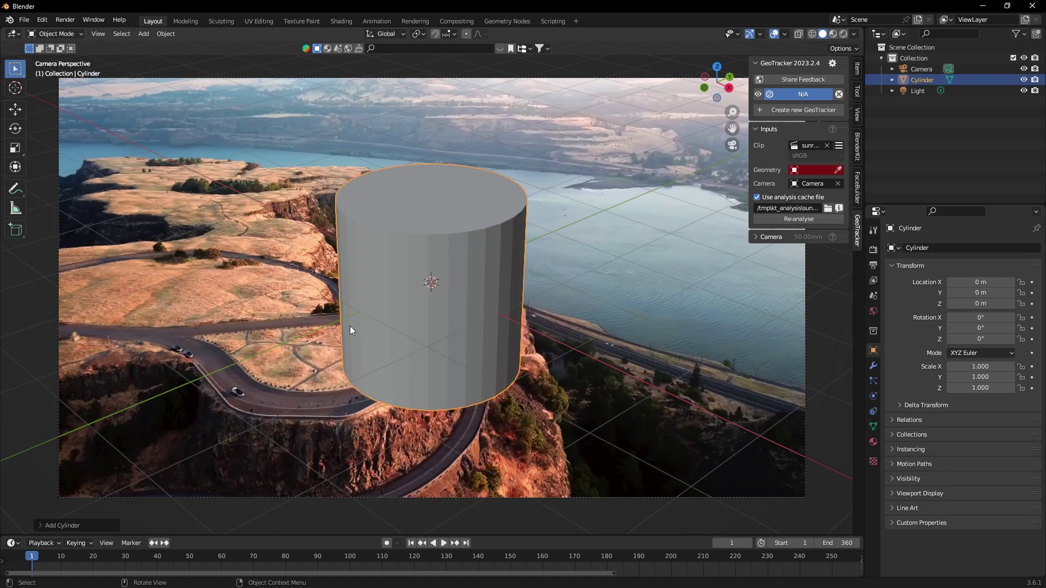
key(s)
key(z)
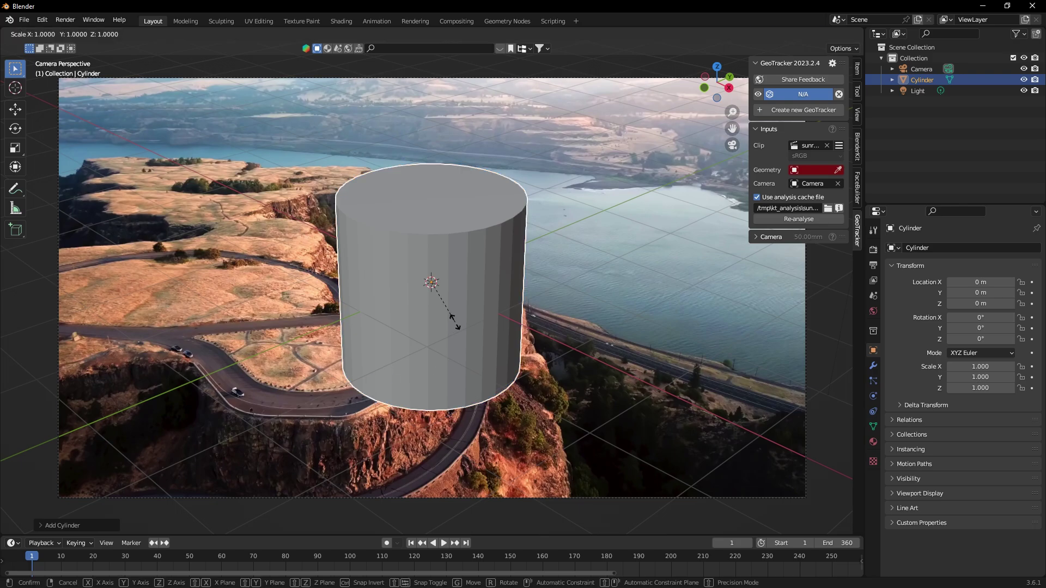
click(440, 302)
Move the cylinder over the road loop and scale it to about 0.875 in X and 1.076 in Y
key(g)
click(335, 324)
key(s)
key(x)
click(382, 354)
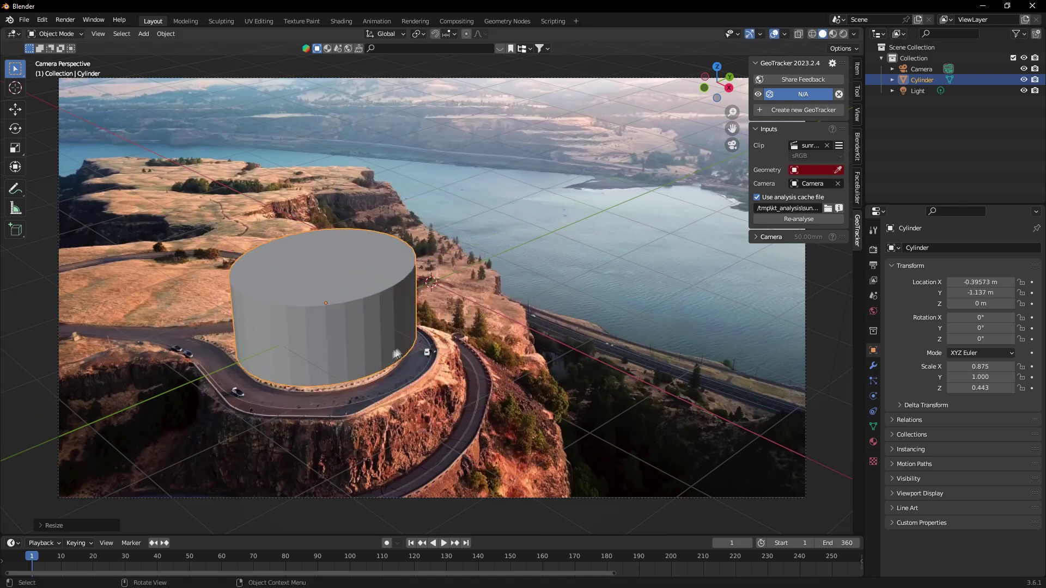
key(s)
key(y)
click(387, 348)
Lower the cylinder to about Z -1.114 m and shift it along X to about -0.401 m
key(g)
key(z)
click(398, 384)
key(g)
key(x)
click(401, 389)
Widen the cylinder to the road loop's outline with scales of about 0.919 in X and 1.201 in Y
key(s)
key(x)
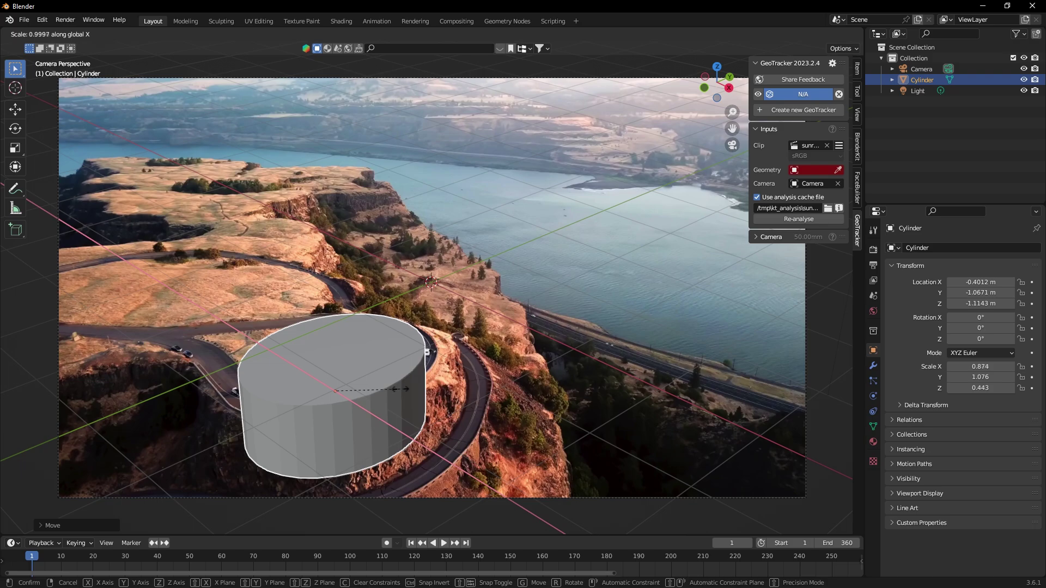
click(406, 384)
key(s)
key(y)
click(414, 381)
Nudge the cylinder along Y and Z to about Y -1.067 m and Z -1.173 m
key(g)
key(y)
click(419, 376)
key(g)
key(z)
click(423, 373)
Pick the cylinder as the GeoTracker geometry and start Pinmode
click(768, 236)
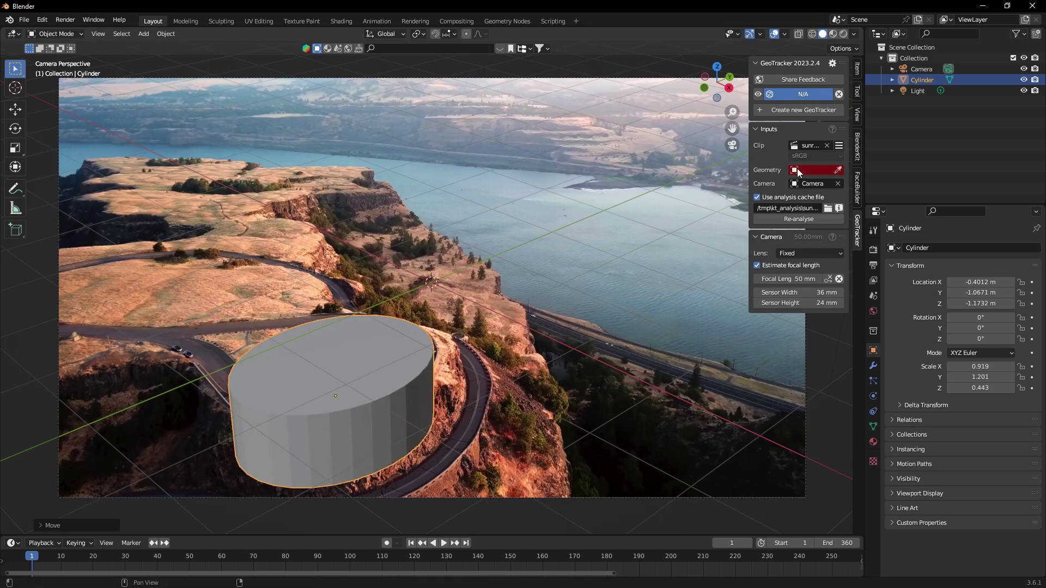
click(838, 170)
click(353, 360)
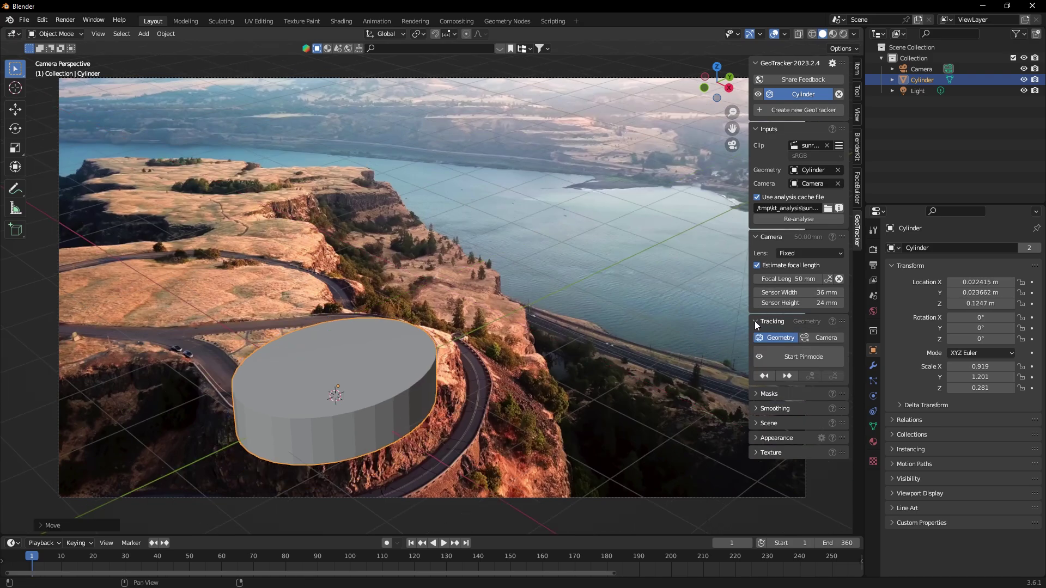
click(802, 357)
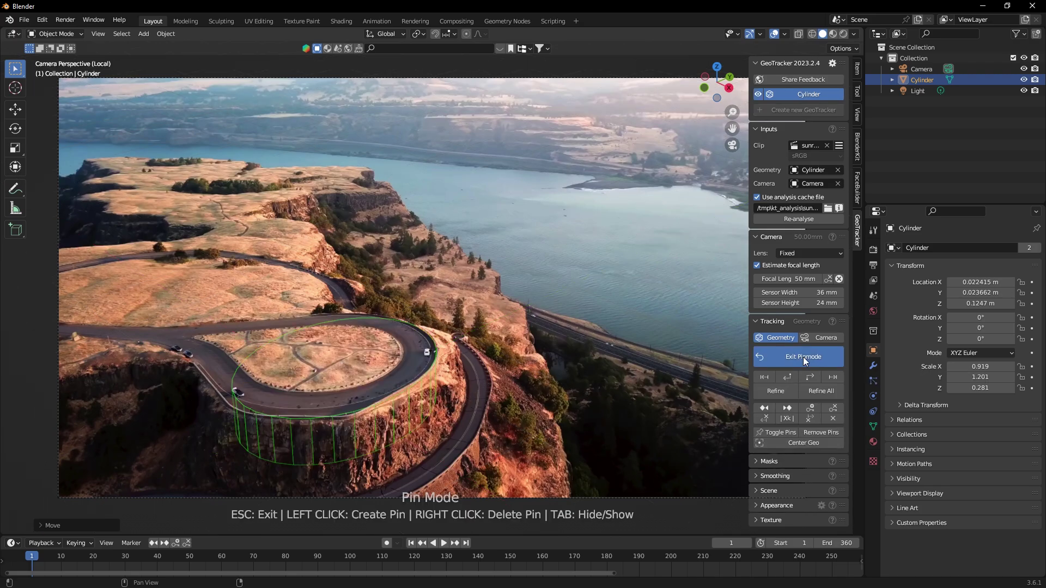
Pin the cylinder's upper rim at several points to the outer edge of the road loop
scroll(341, 422, up, 2)
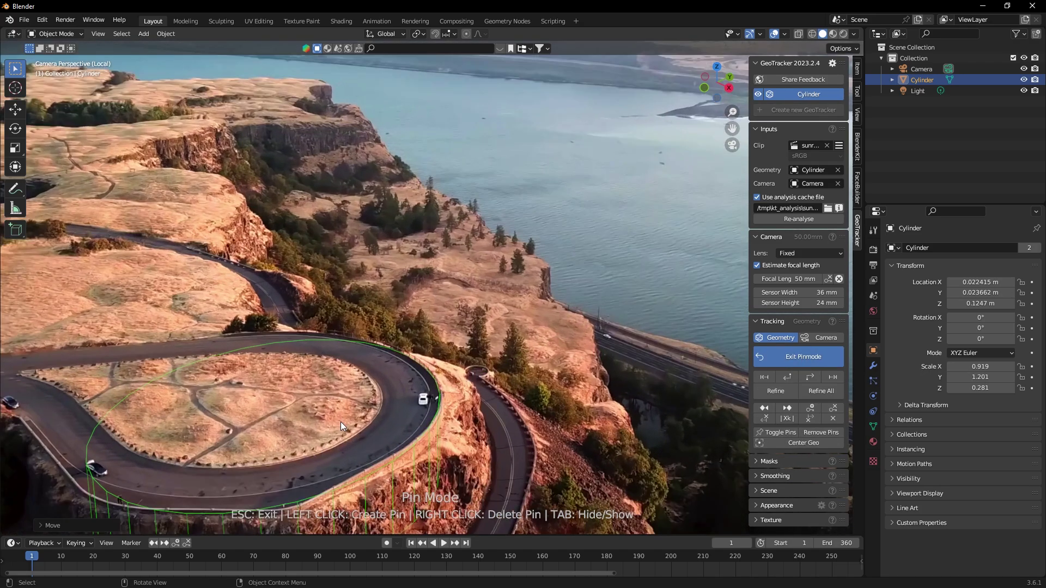
shift+middle_drag(374, 433, 531, 284)
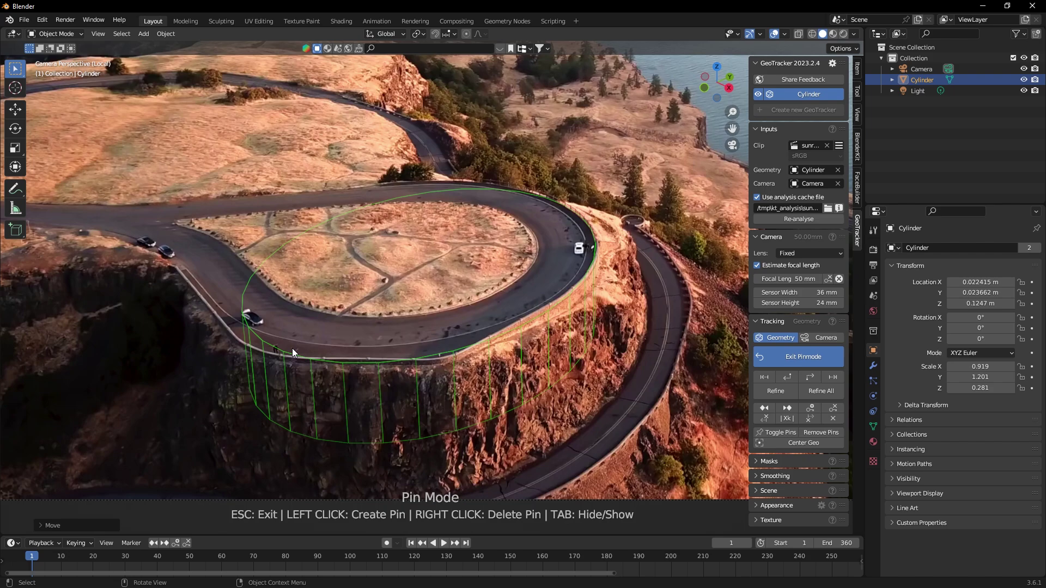
click(312, 361)
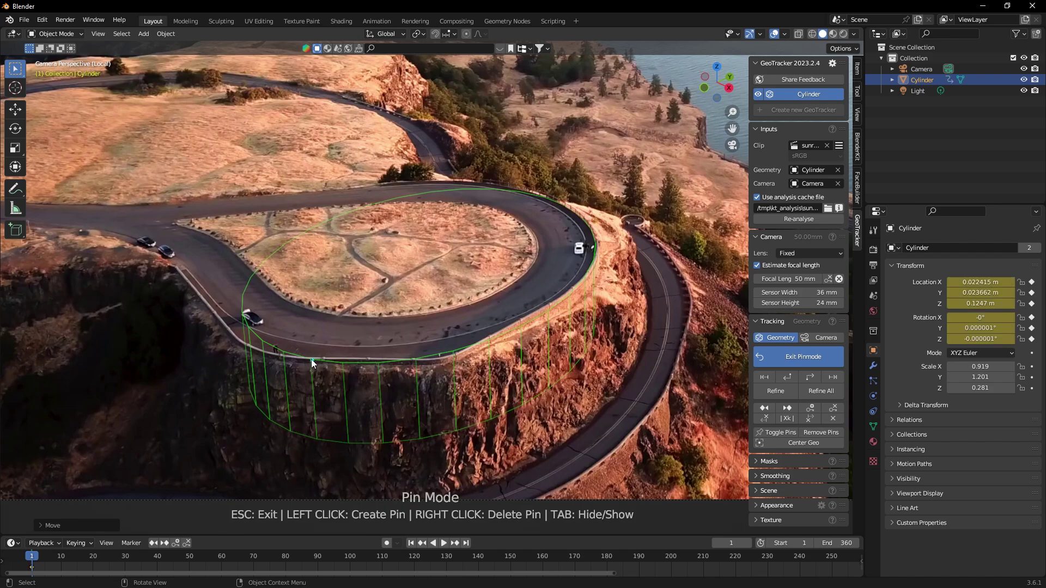
mouse_move(311, 362)
mouse_down()
mouse_move(305, 367)
mouse_move(309, 360)
mouse_up()
drag(585, 229, 516, 191)
click(589, 229)
click(494, 332)
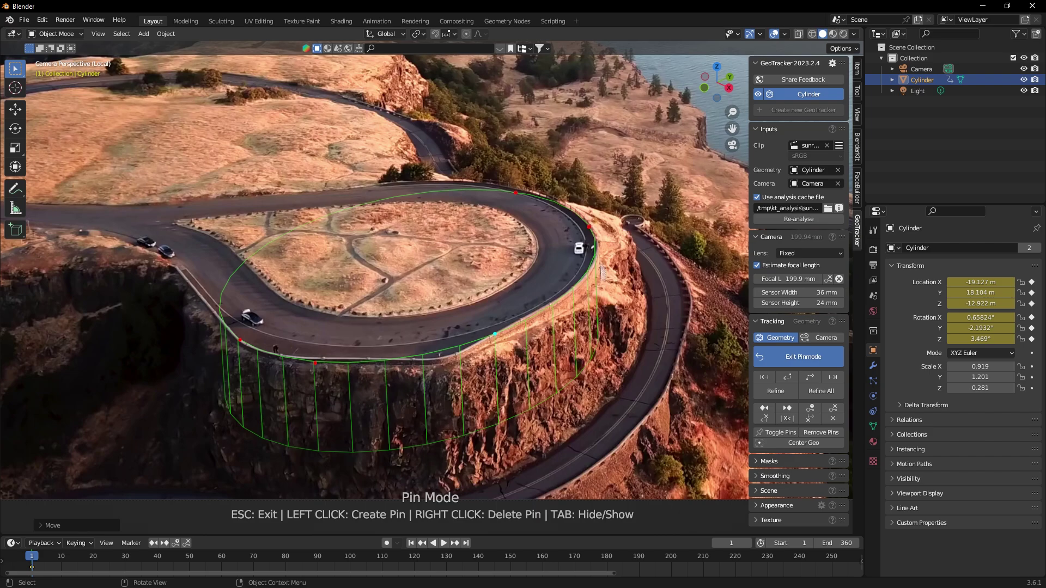
Add pins on both sides of the cylinder's lower edge and adjust them so the wireframe follows the road and cliff
click(231, 411)
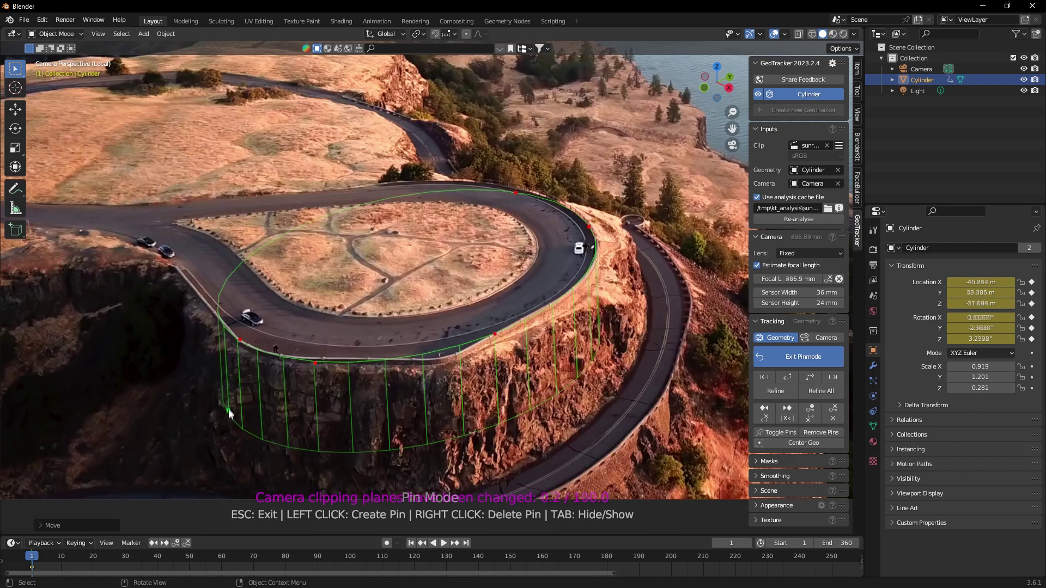
click(600, 339)
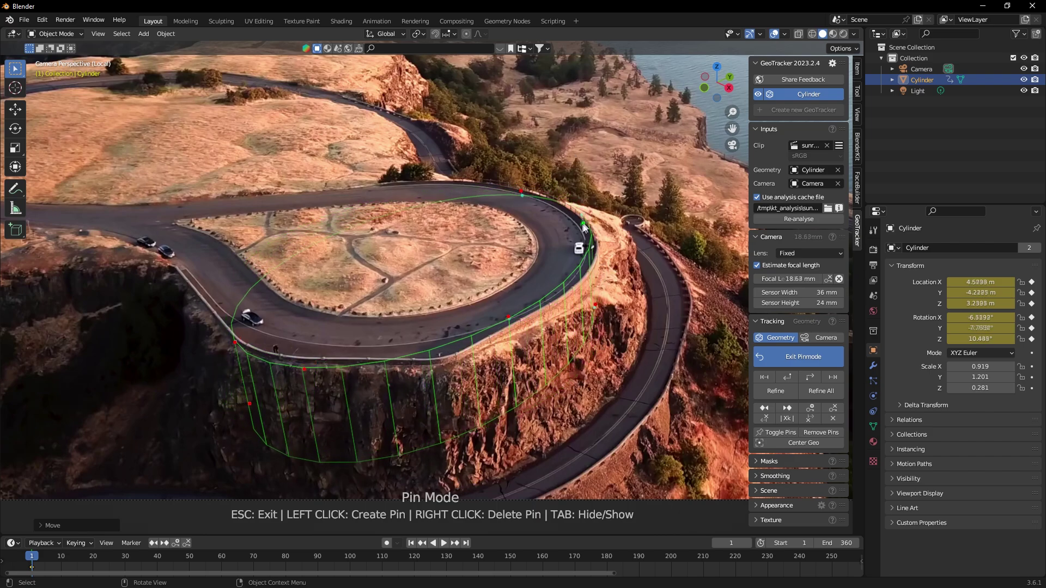
click(225, 332)
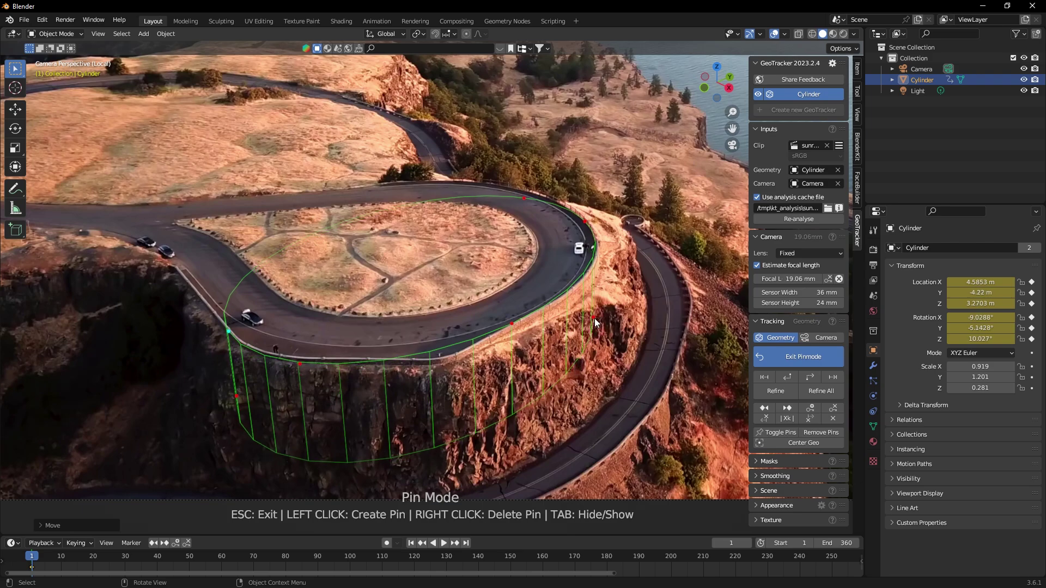
Track the pinned cylinder forward through the clip to frame 360
click(809, 377)
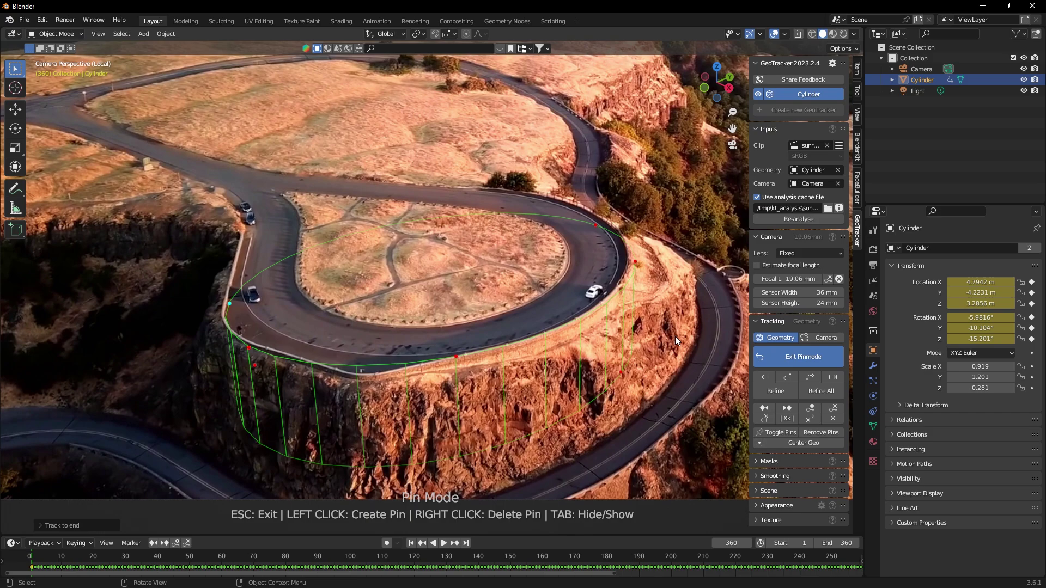
click(790, 377)
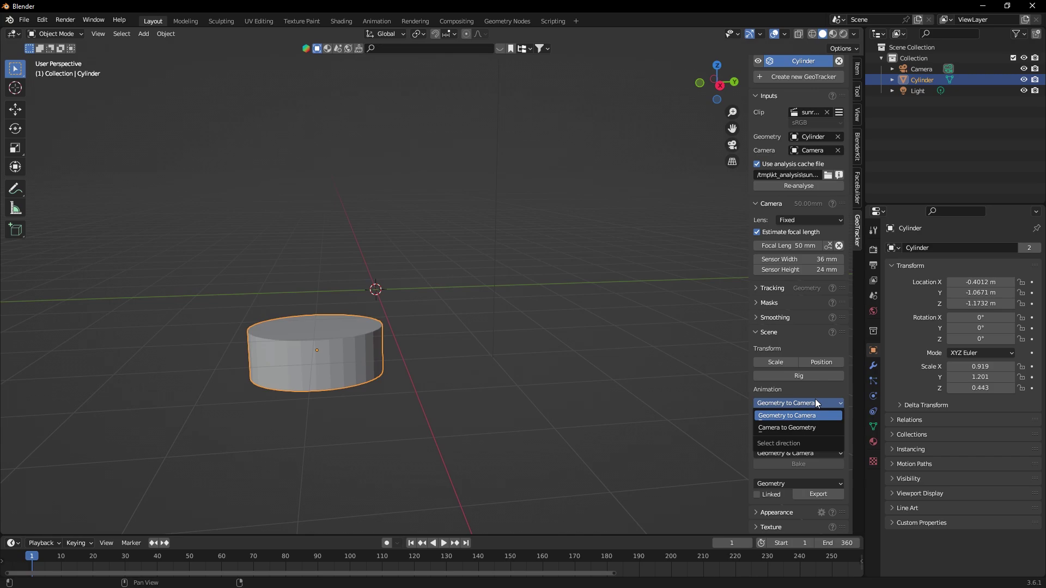
Keep the animation conversion as Geometry to Camera and position the tracked scene by geometry at the World Origin
click(812, 413)
click(811, 363)
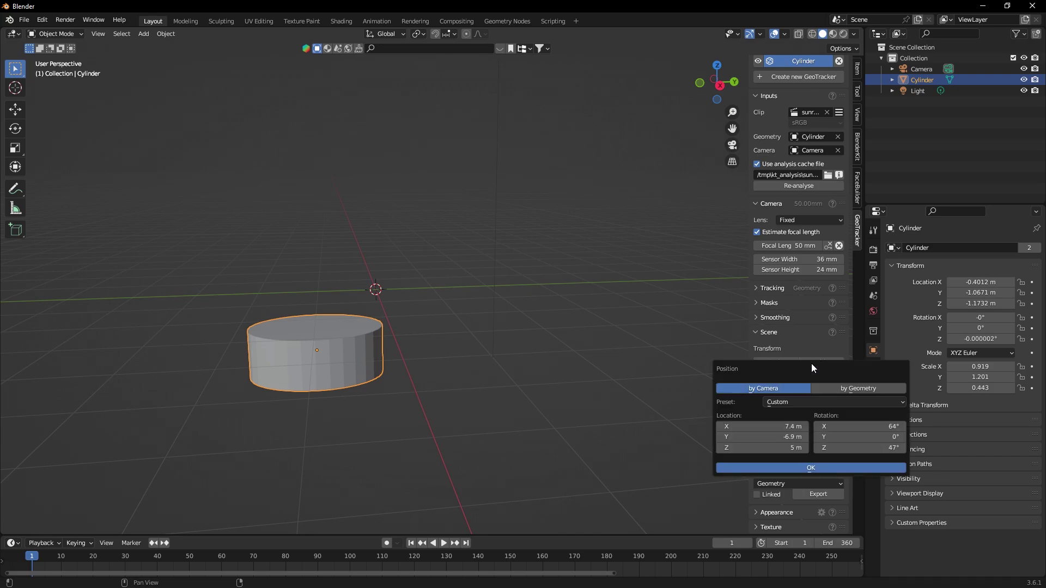
click(853, 386)
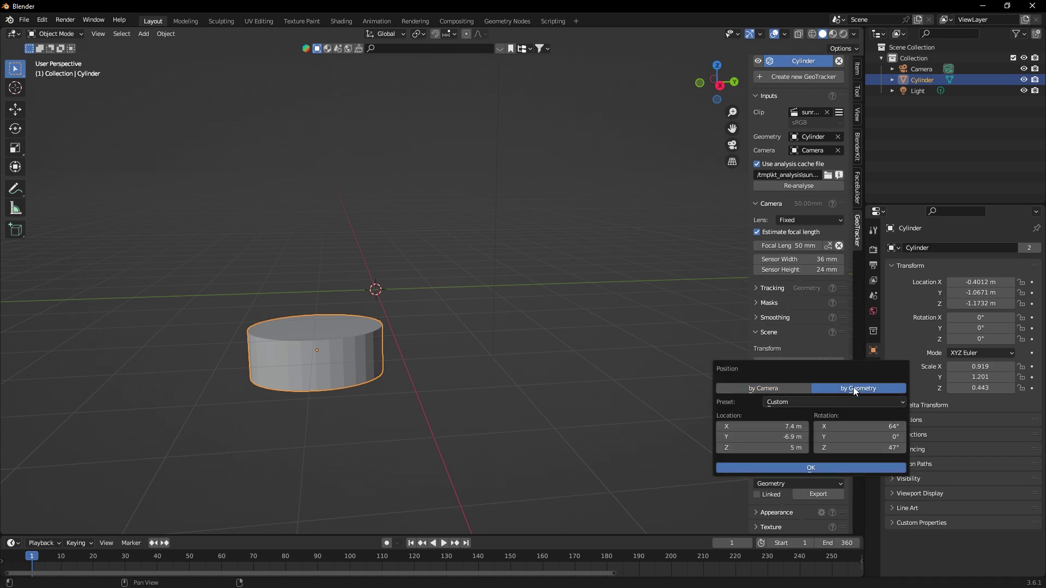
click(782, 401)
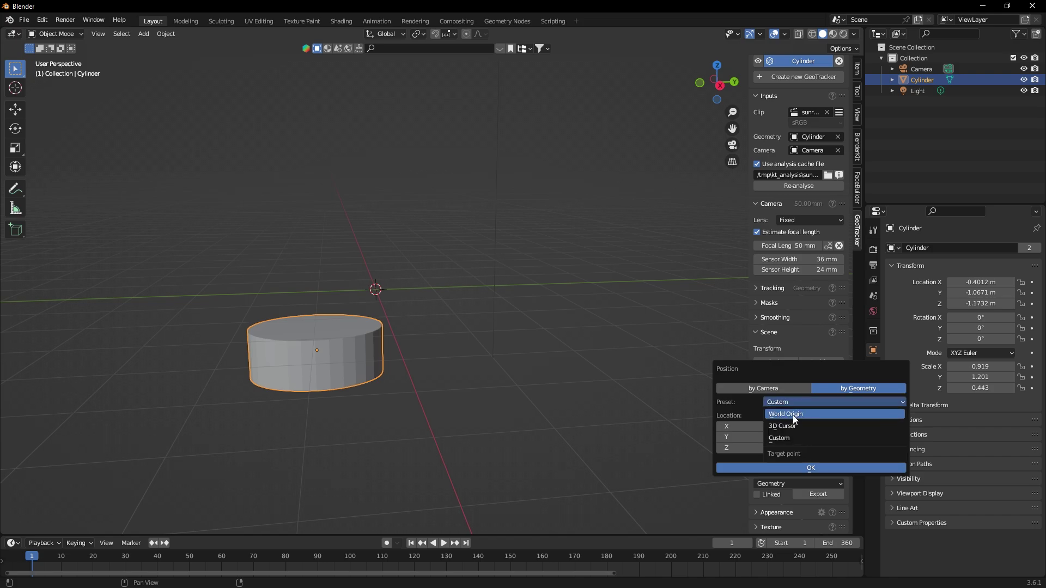
click(796, 415)
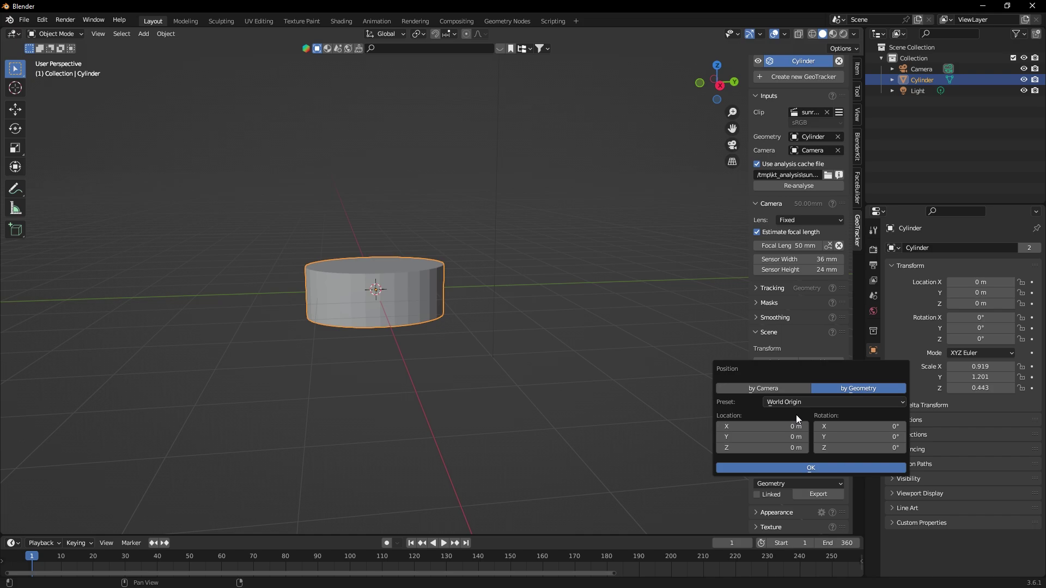
click(811, 468)
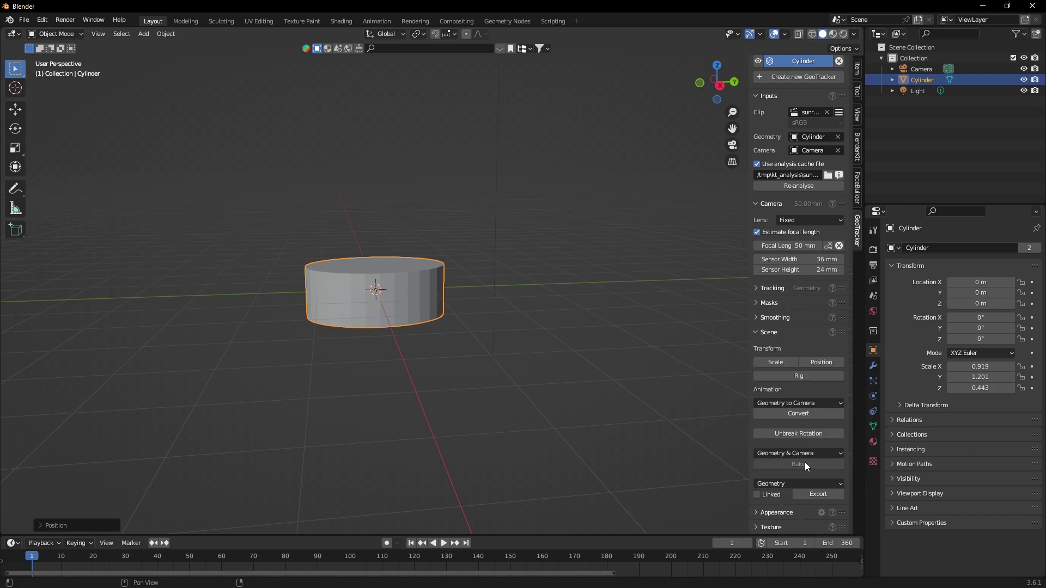
middle_drag(443, 319, 469, 326)
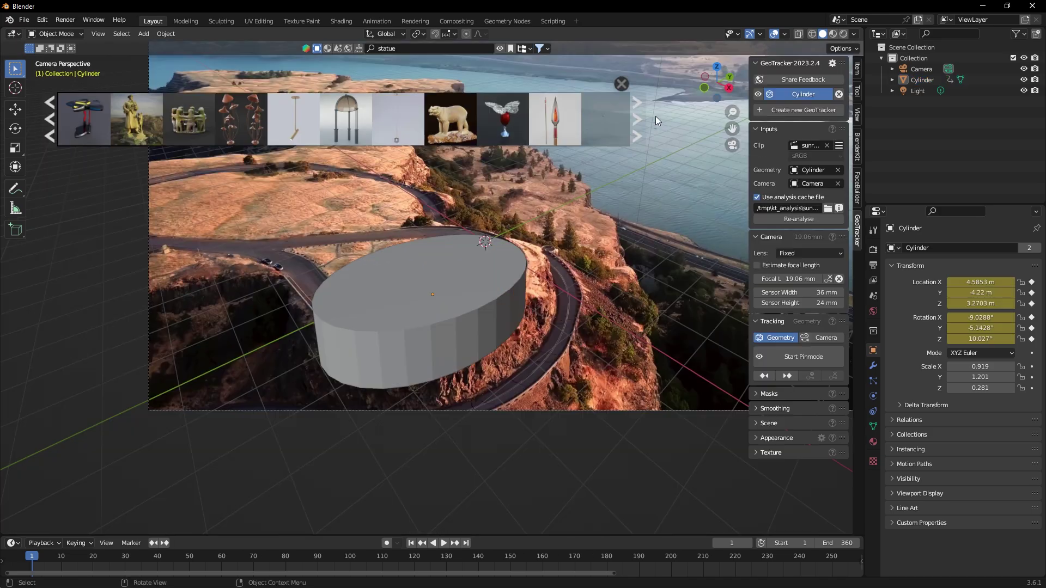
Browse further through the statue assets, add the Buddha bust to the scene and close the asset results
click(637, 118)
click(639, 120)
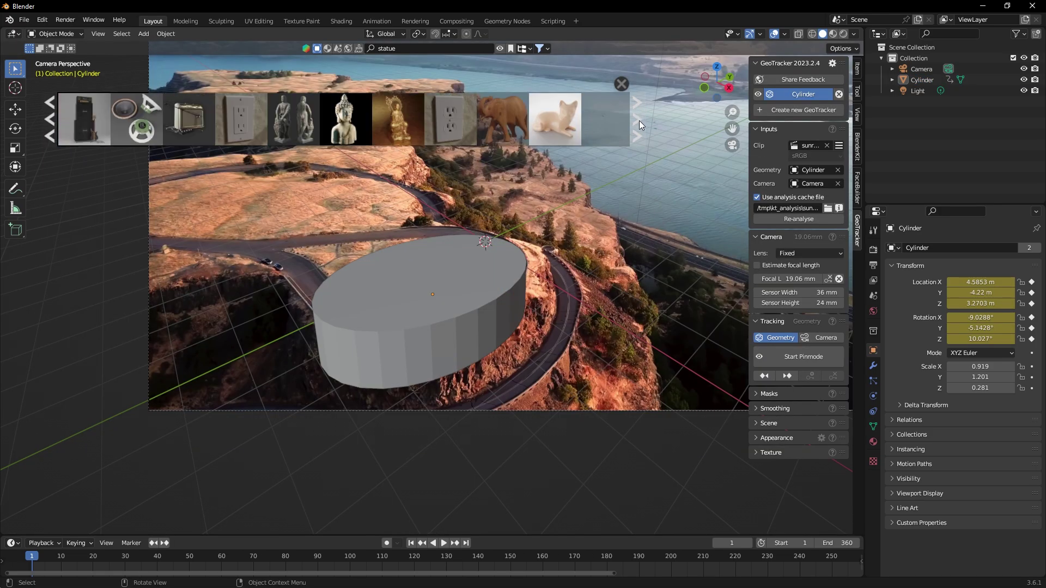
mouse_move(344, 120)
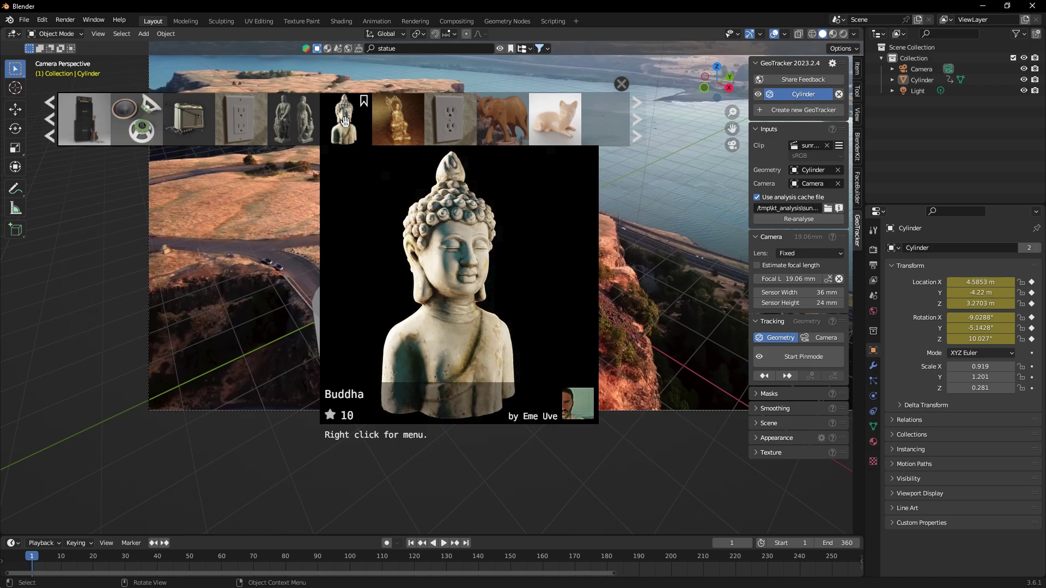
click(348, 122)
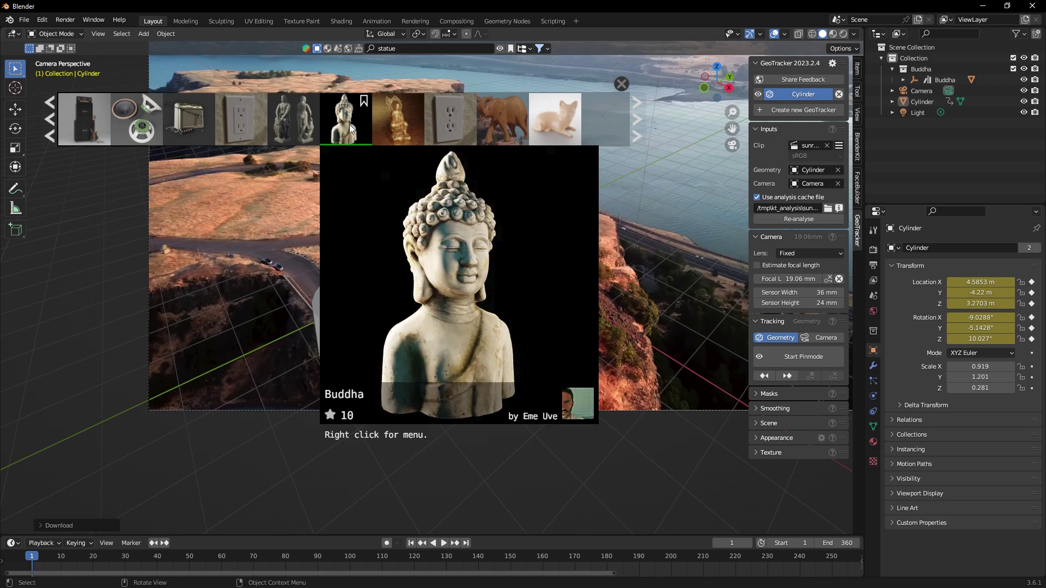
click(500, 49)
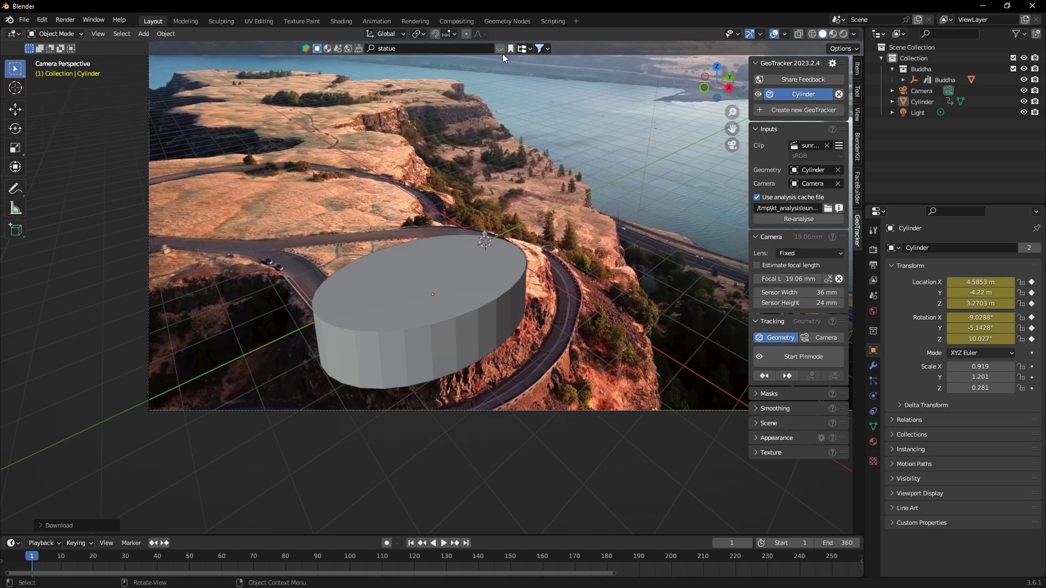
Scale the Buddha statue to about 2.25 and raise it above the cylinder
click(485, 238)
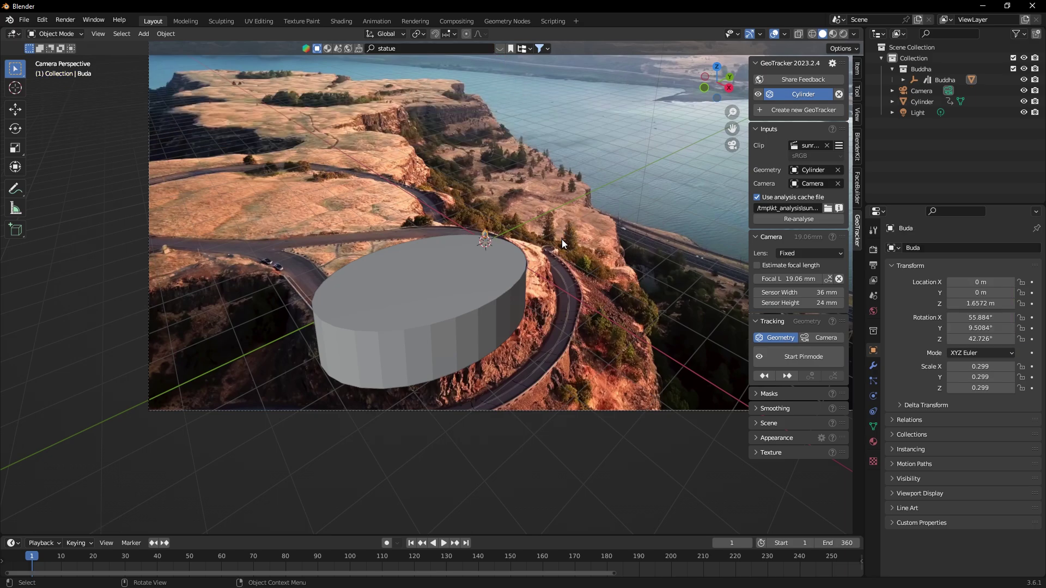
key(s)
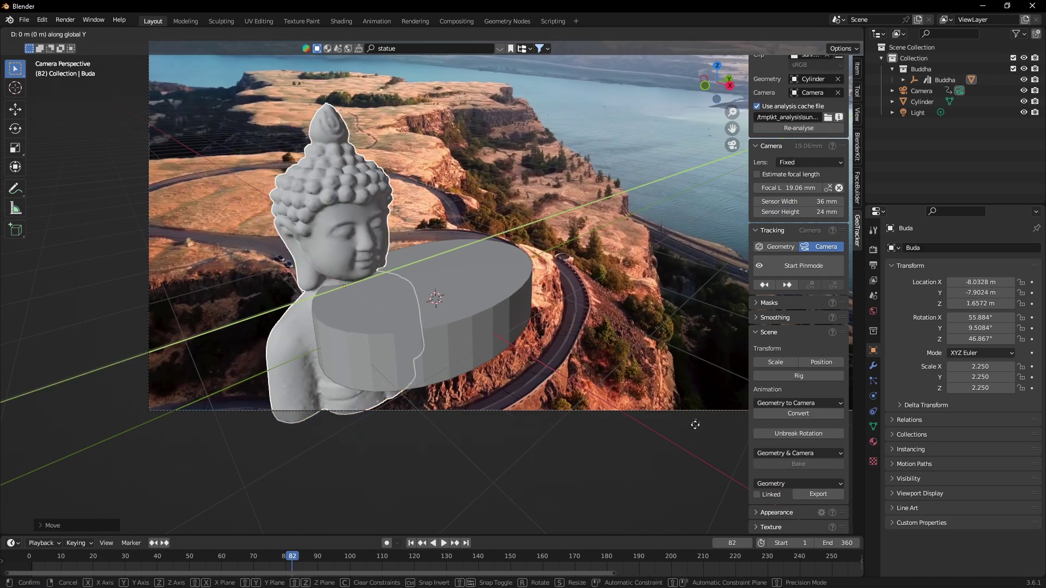
click(1015, 105)
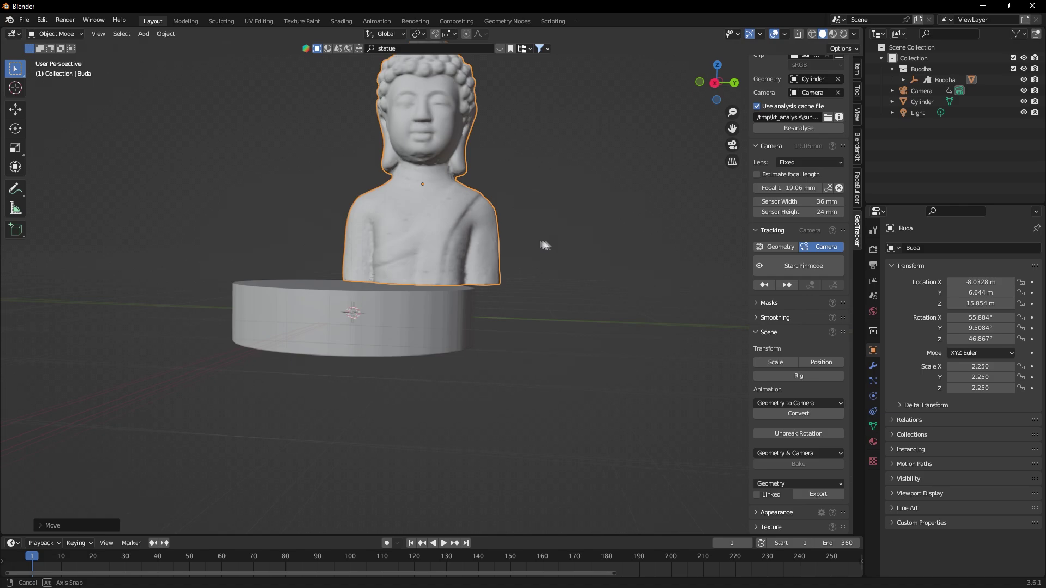
Move the Buddha statue horizontally over the cylinder and align its base with the cylinder's top face
middle_drag(545, 243, 574, 288)
key(KP_7)
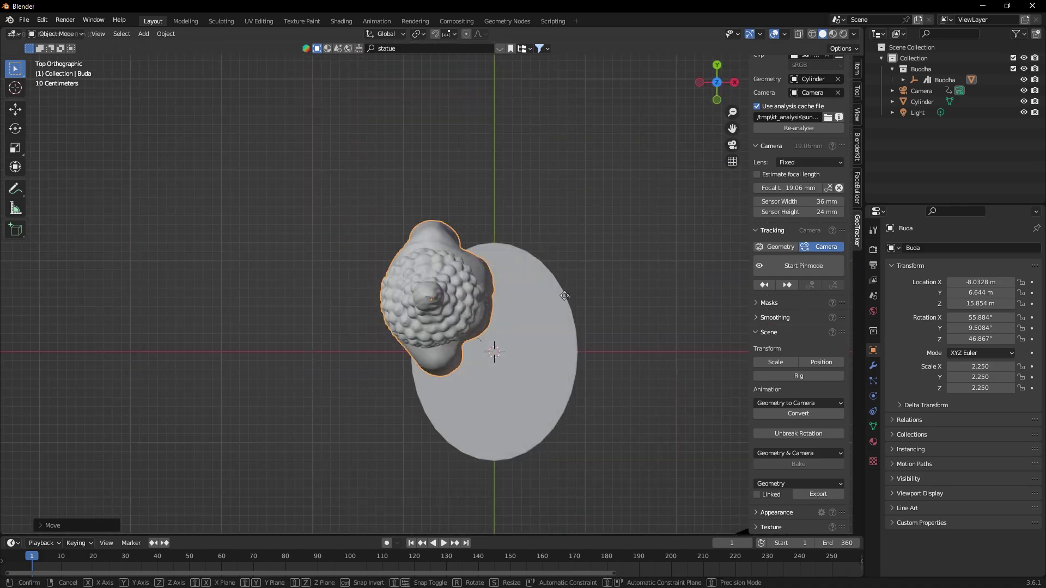
key(g)
key(KP_1)
scroll(532, 299, up, 5)
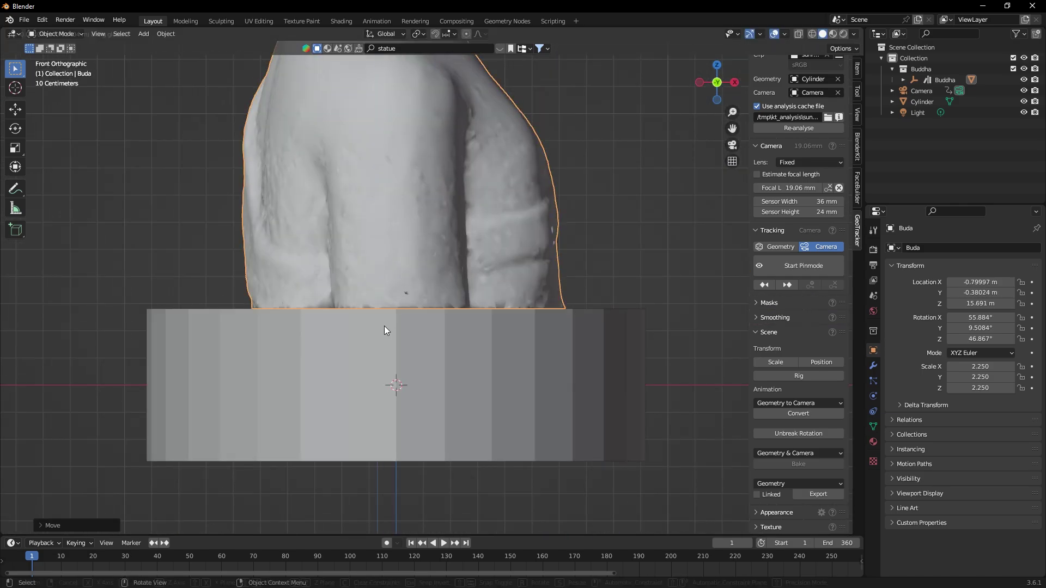
key(y)
click(618, 312)
Scale the Buddha statue down to about 1.577 and lower it along Z onto the cylinder's top
key(KP_0)
key(s)
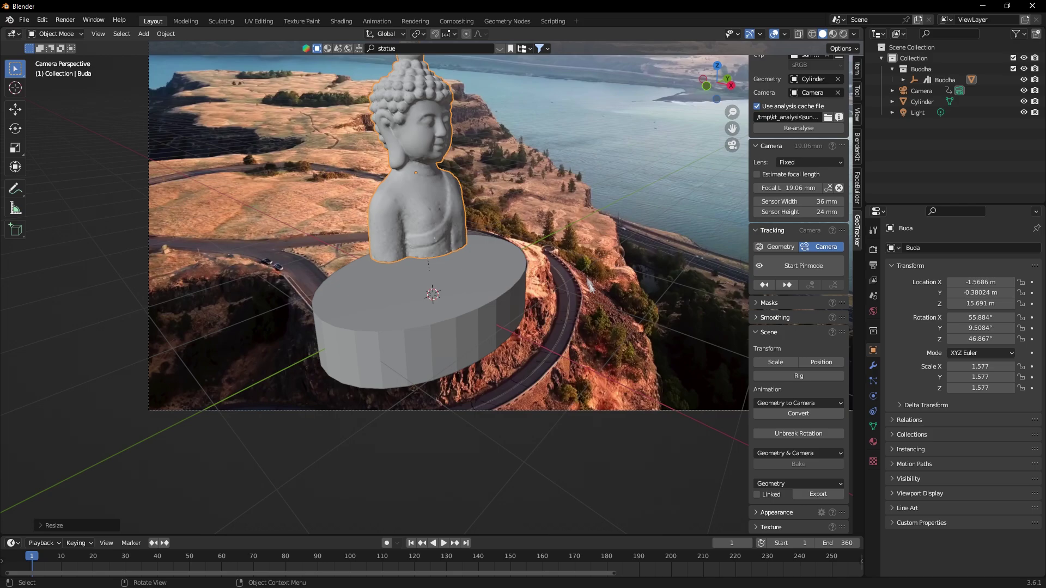
click(552, 267)
key(KP_3)
key(g)
key(z)
click(514, 279)
key(KP_0)
Hide the cylinder in the viewport and play the animation to check the statue against the footage
click(514, 280)
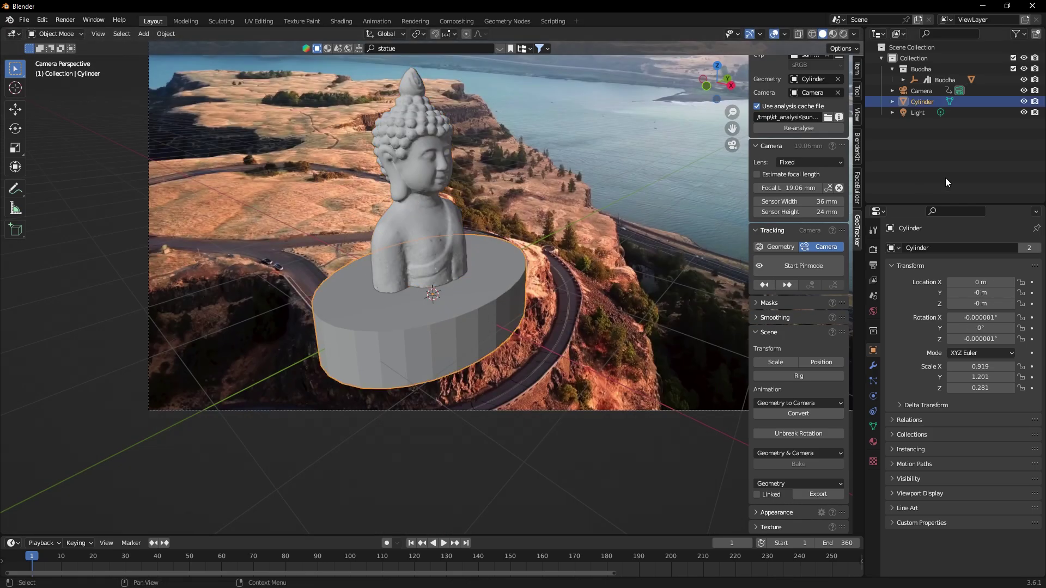
click(1023, 102)
key(space)
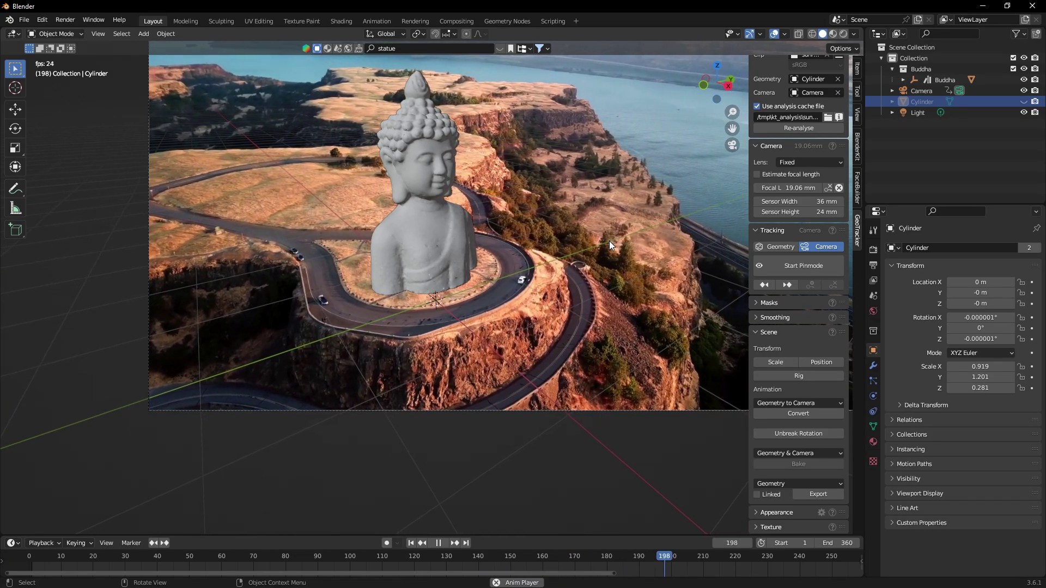
Switch to the Shading workspace and display the World shader nodes
click(340, 22)
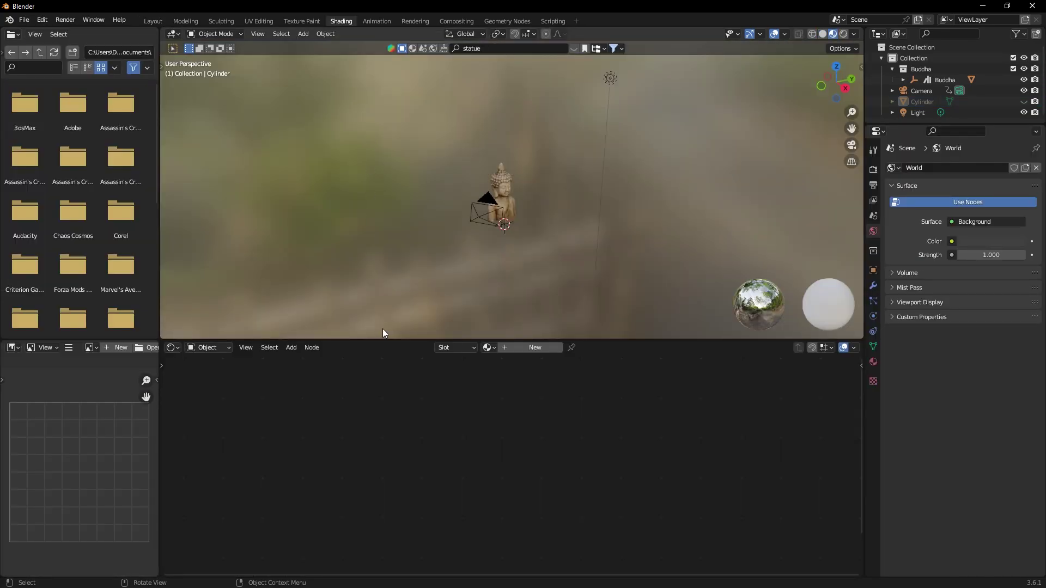
click(218, 350)
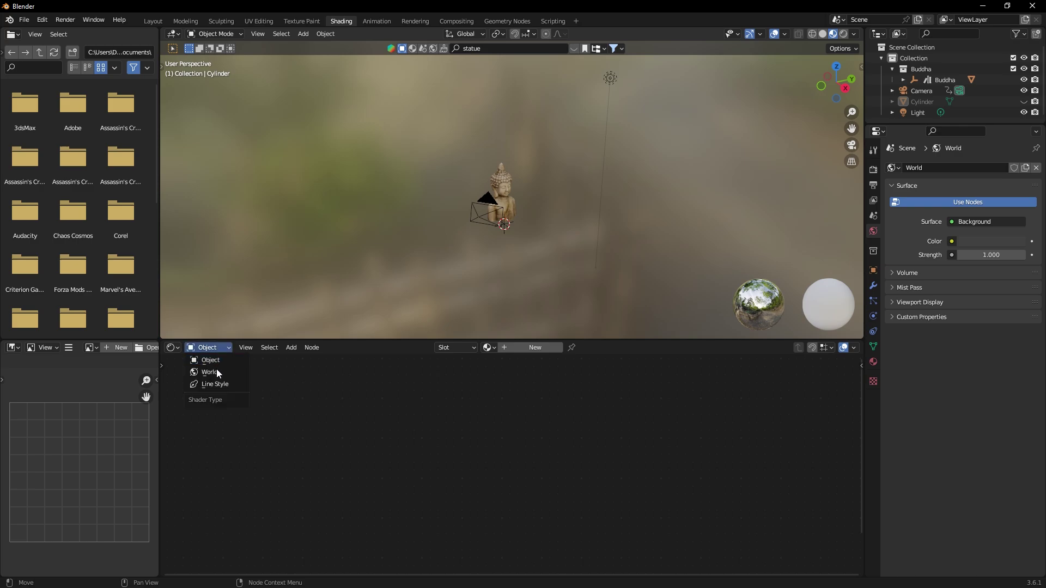
click(209, 373)
key(Home)
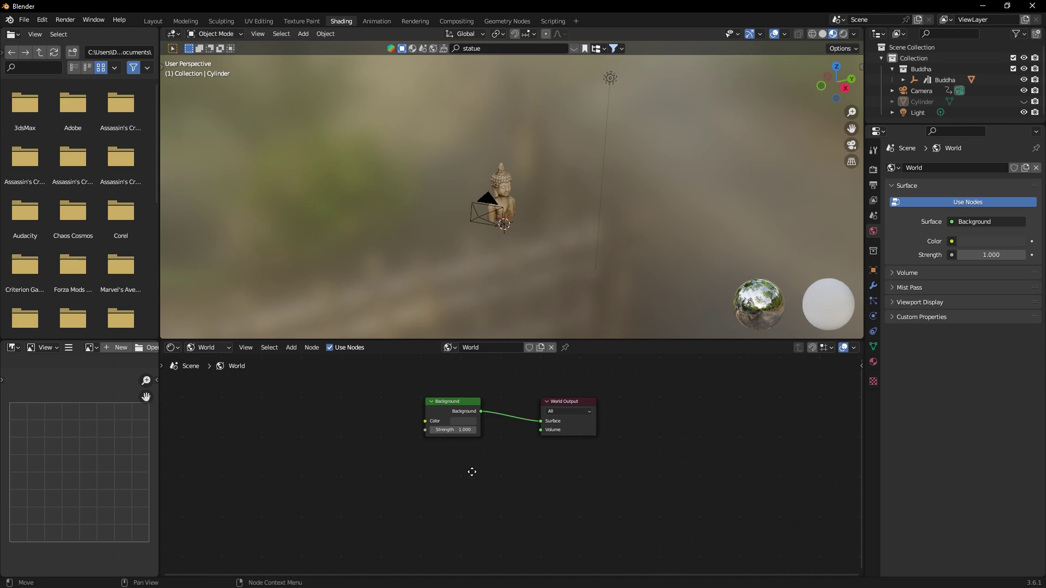
scroll(472, 466, up, 3)
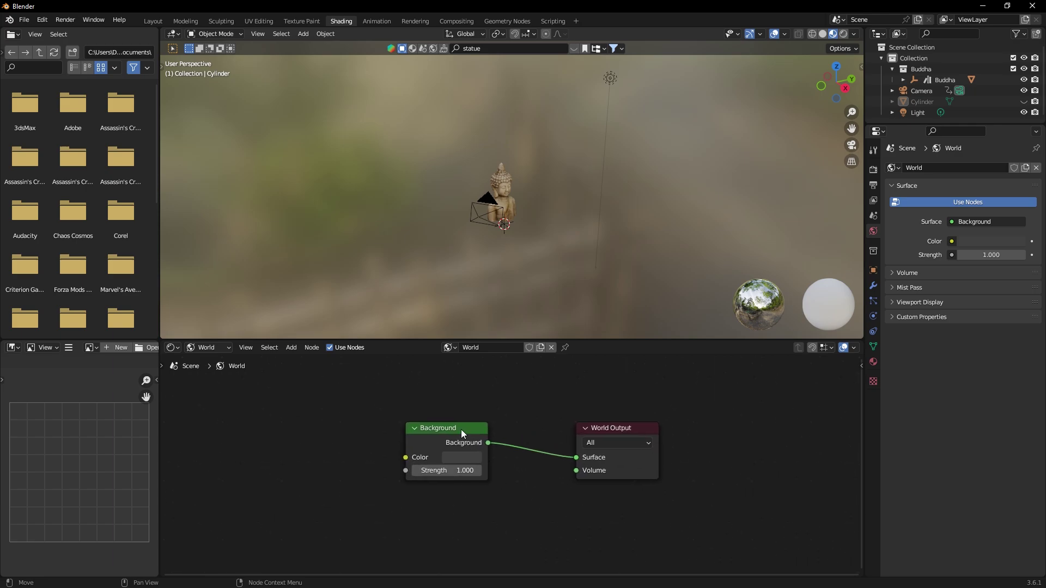
Add an Environment Texture node beside the Background node in the World shader
middle_drag(229, 436, 369, 436)
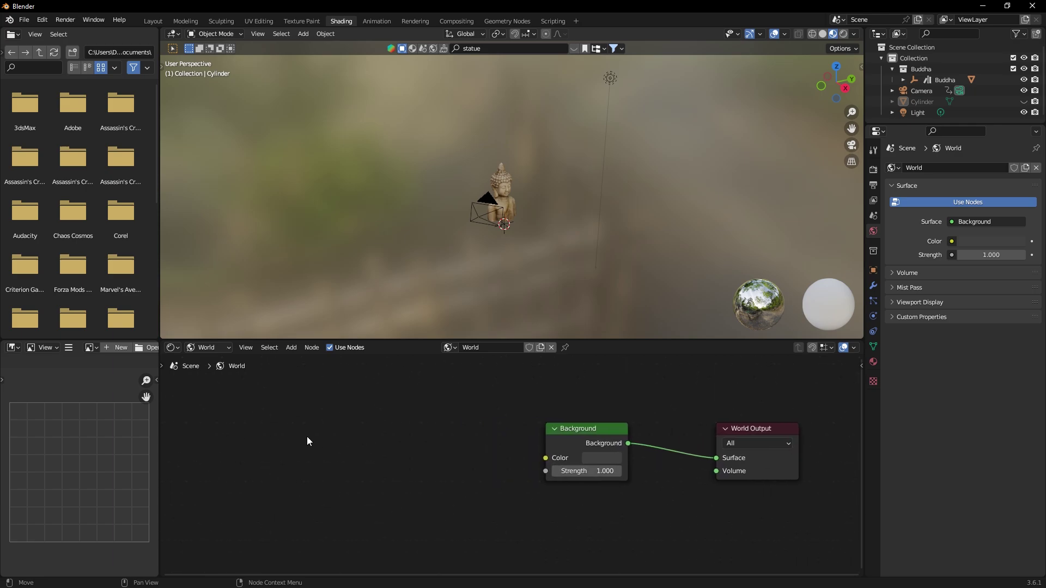
key(shift+a)
click(293, 437)
text(env)
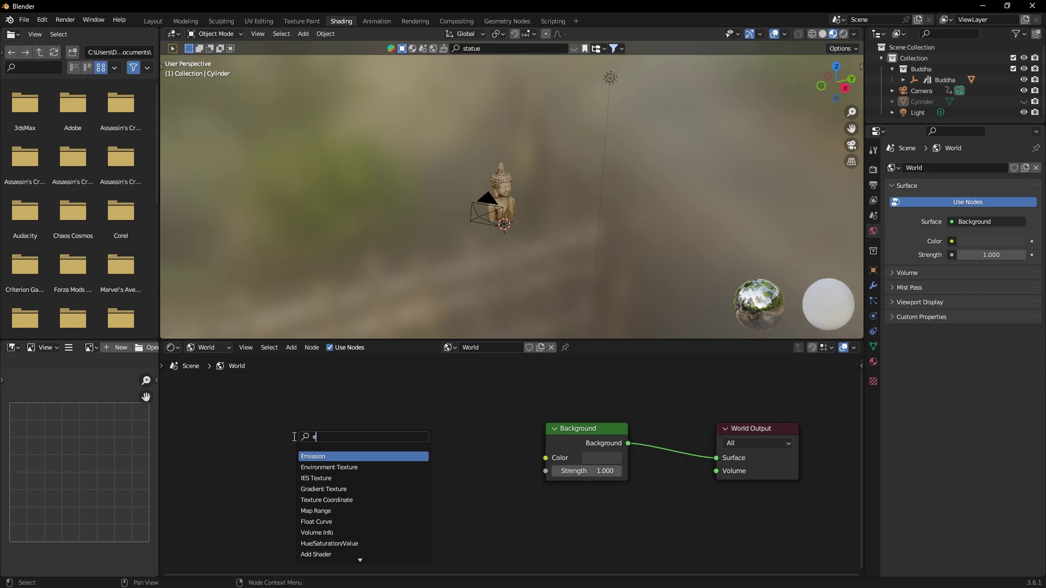
click(345, 458)
Load rural_asphalt_road_8k.hdr into the Environment Texture and connect its Color output to the Background node's Color input
click(379, 450)
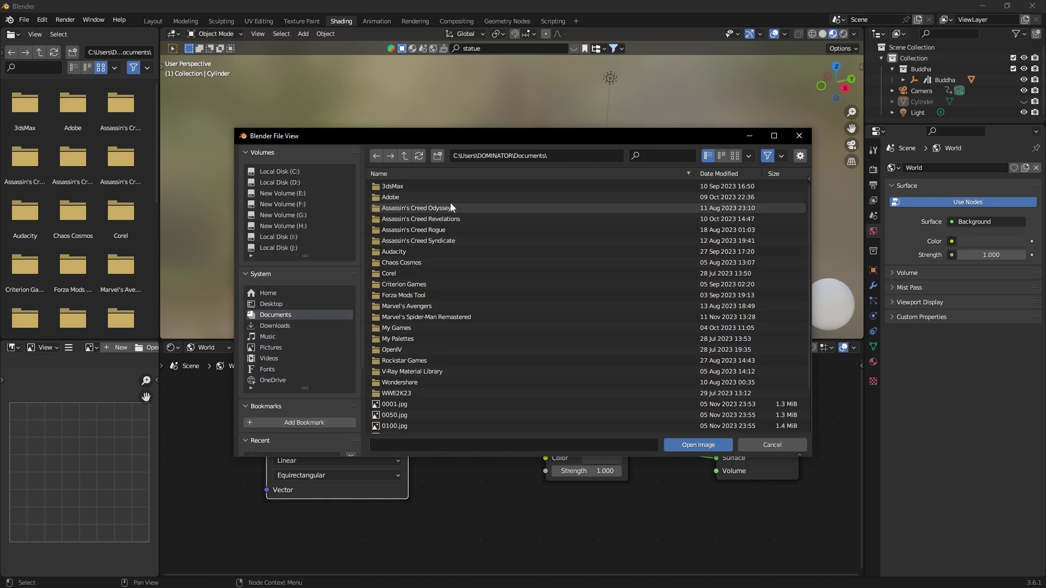
click(288, 226)
double_click(408, 198)
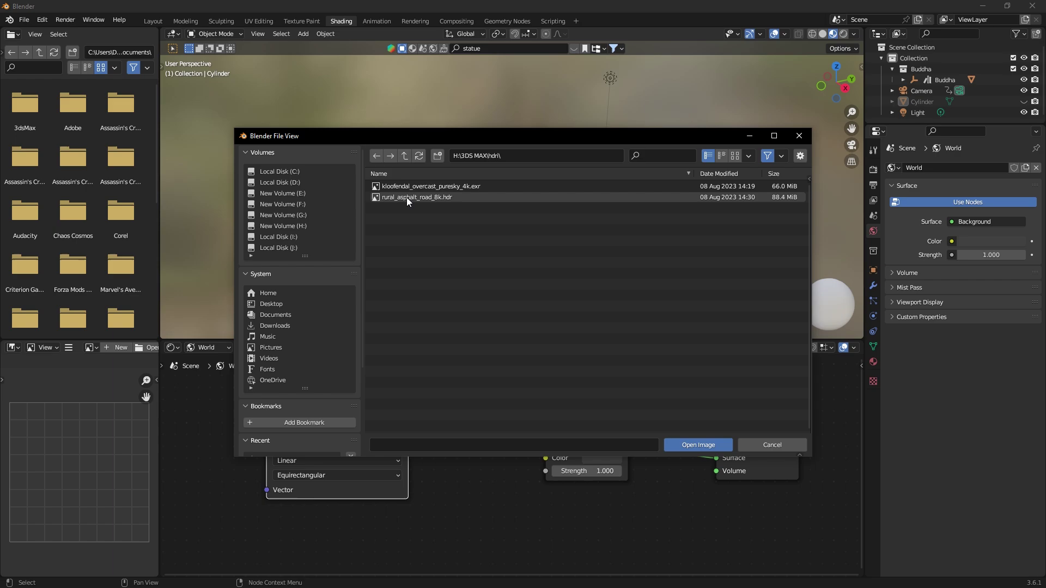
double_click(414, 196)
drag(408, 429, 546, 459)
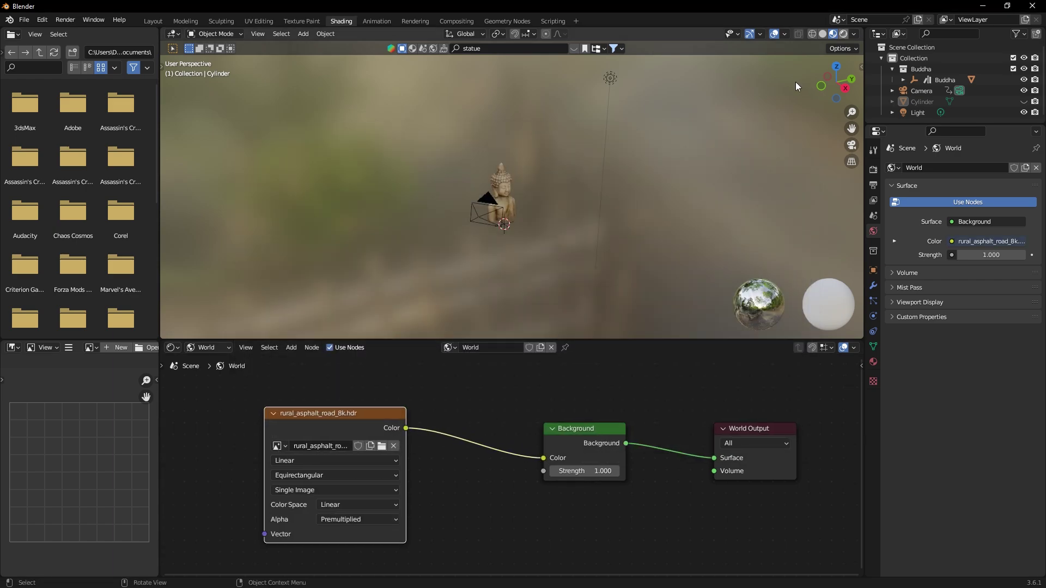
Show the Buddha statue up close in rendered shading to inspect the HDRI lighting
key(z)
mouse_move(692, 219)
middle_down()
mouse_move(677, 202)
mouse_move(539, 177)
mouse_move(365, 189)
mouse_move(529, 206)
mouse_move(696, 206)
middle_up()
scroll(696, 205, up, 5)
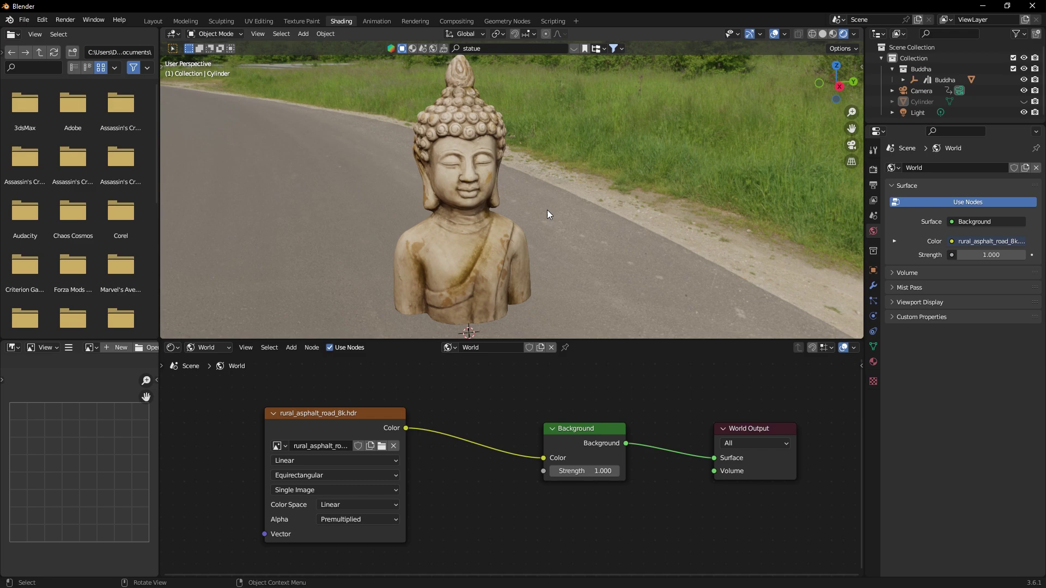
Set the render engine to Cycles and its device to GPU Compute
click(872, 170)
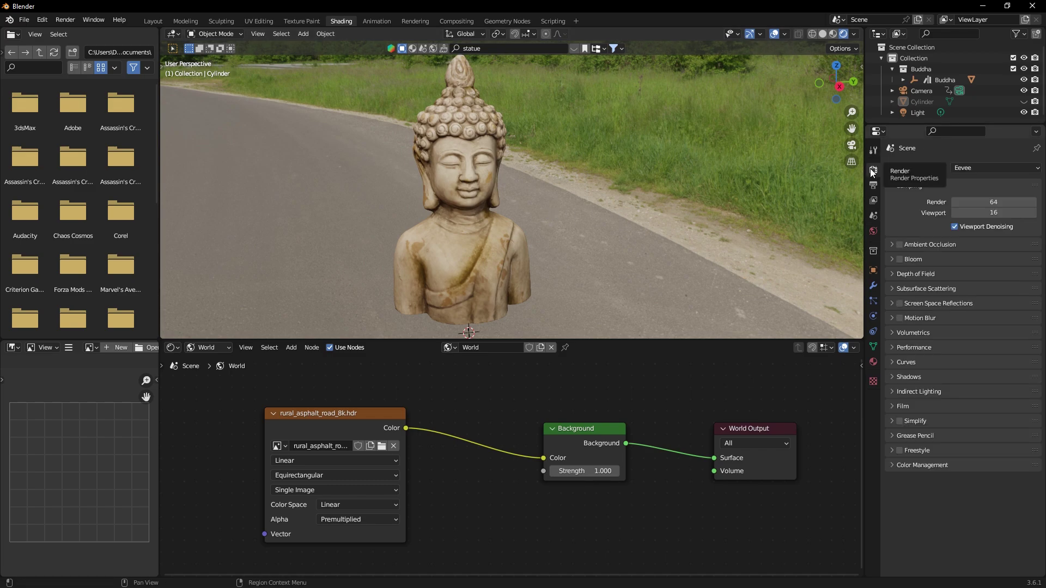
click(973, 167)
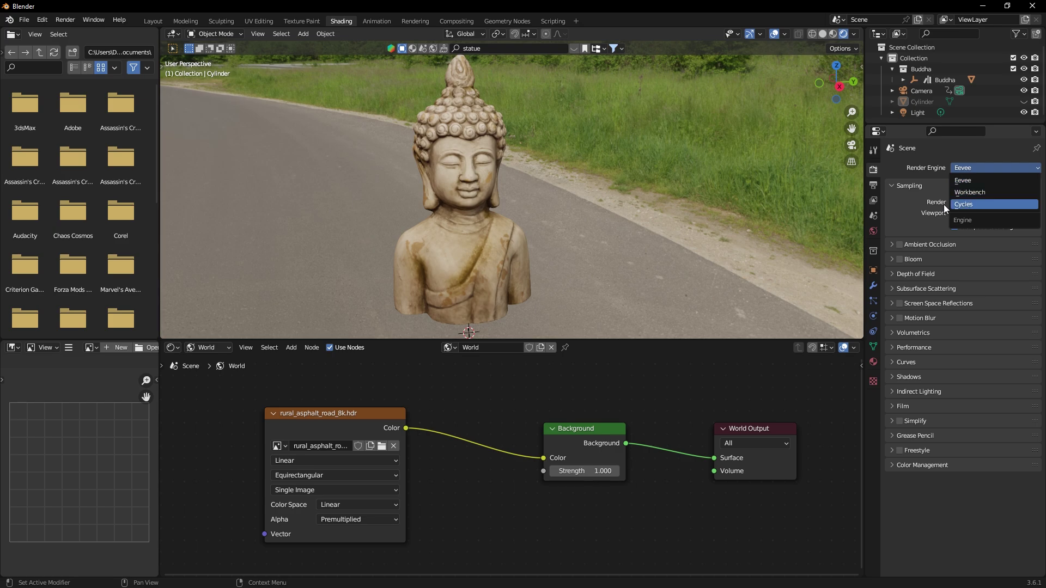
click(961, 209)
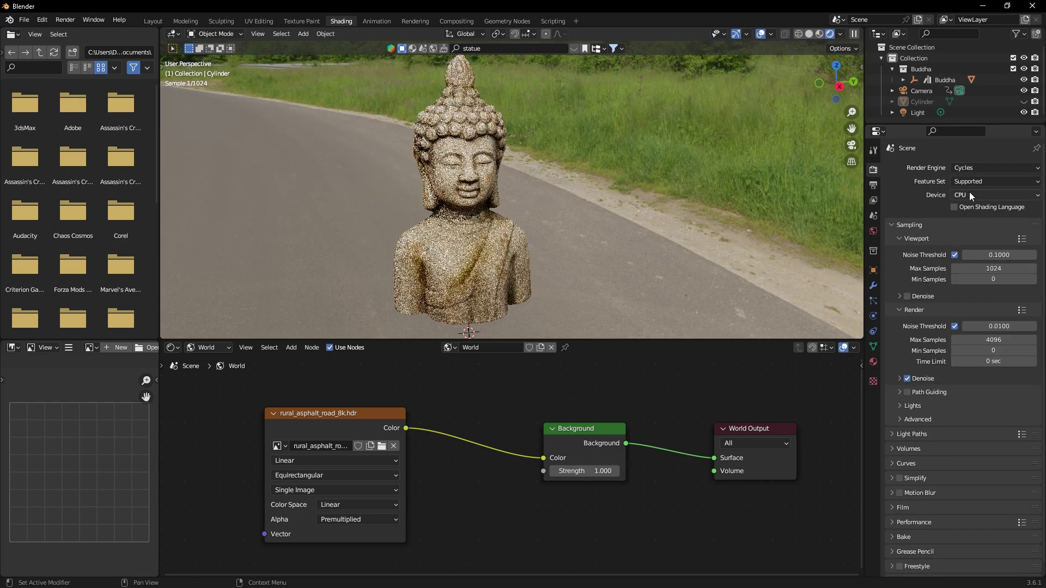
click(969, 193)
click(969, 219)
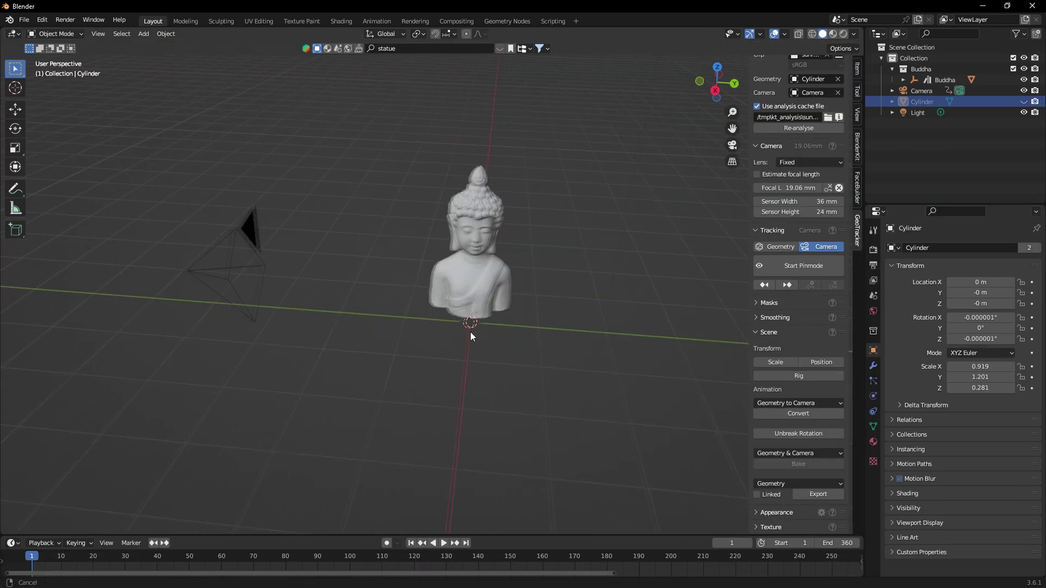
Add a plane at the world origin in the Layout workspace and scale it to about 4.7
middle_drag(470, 331, 492, 348)
key(shift+a)
click(536, 349)
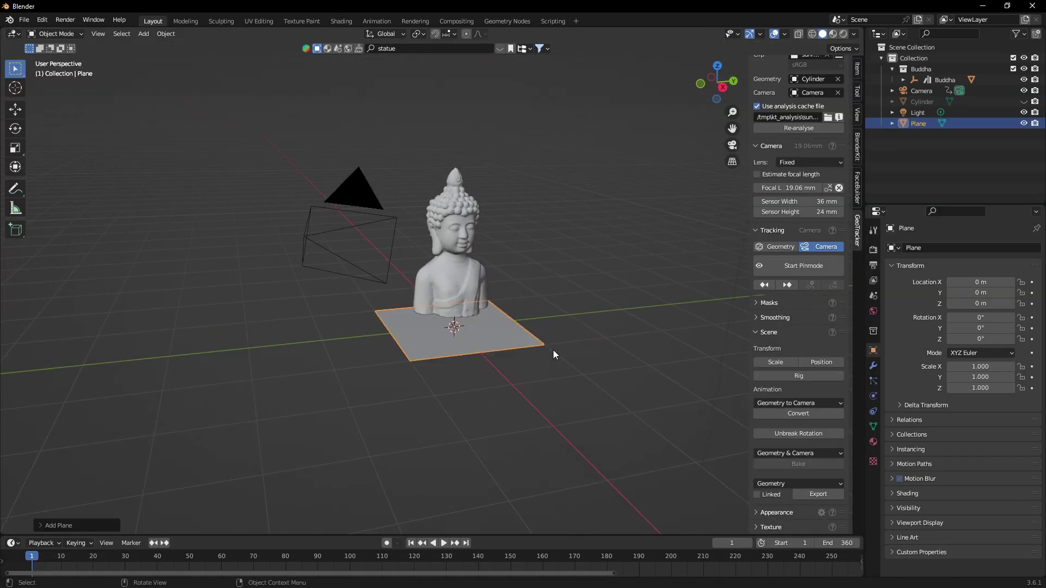
key(s)
click(185, 290)
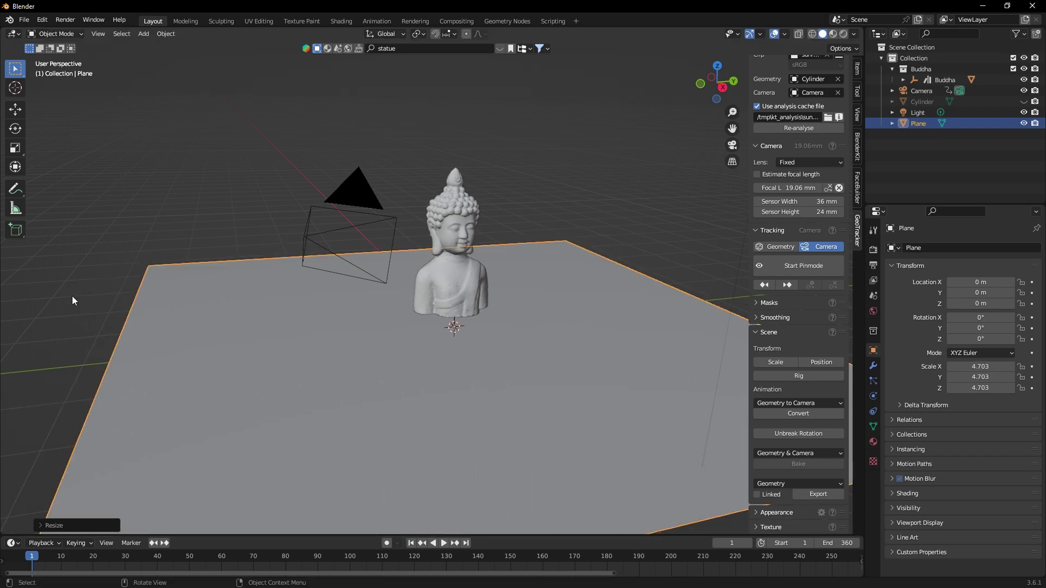
Raise the plane about 0.287 m along Z to the statue's base and preview the shadow in rendered shading
mouse_move(75, 302)
middle_down()
mouse_move(600, 344)
mouse_move(468, 279)
mouse_move(492, 419)
mouse_move(570, 281)
mouse_move(600, 292)
middle_up()
key(g)
key(z)
click(490, 398)
key(z)
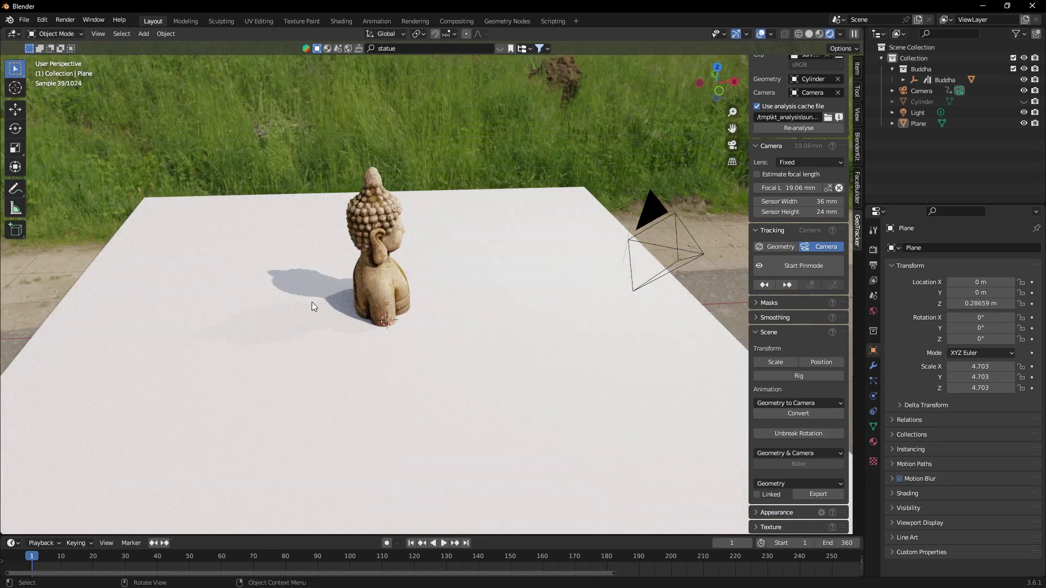
Delete the Light object and show the statue through the scene camera in the Shading workspace
middle_drag(567, 286, 488, 286)
key(Delete)
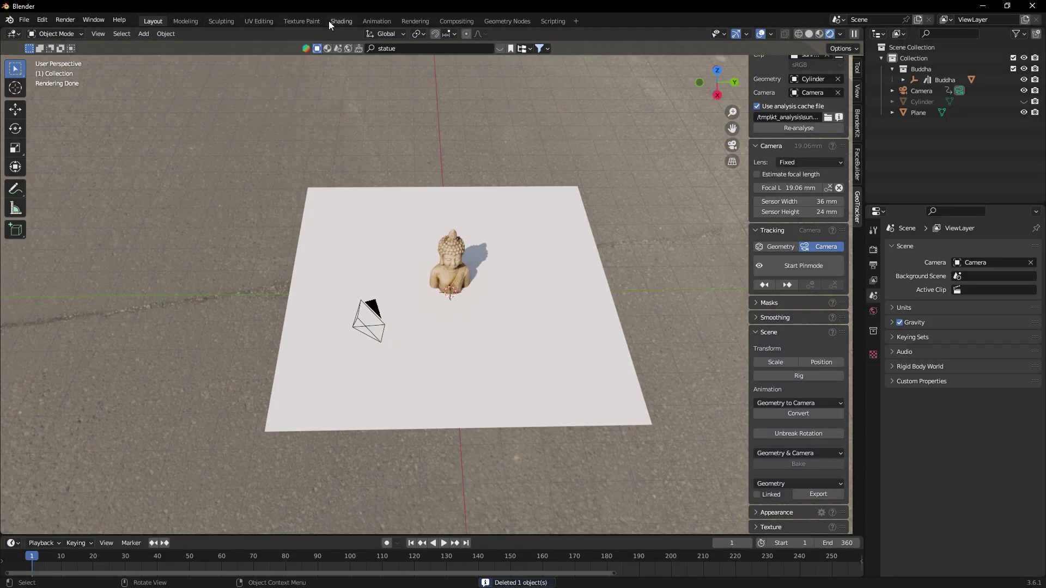
click(330, 21)
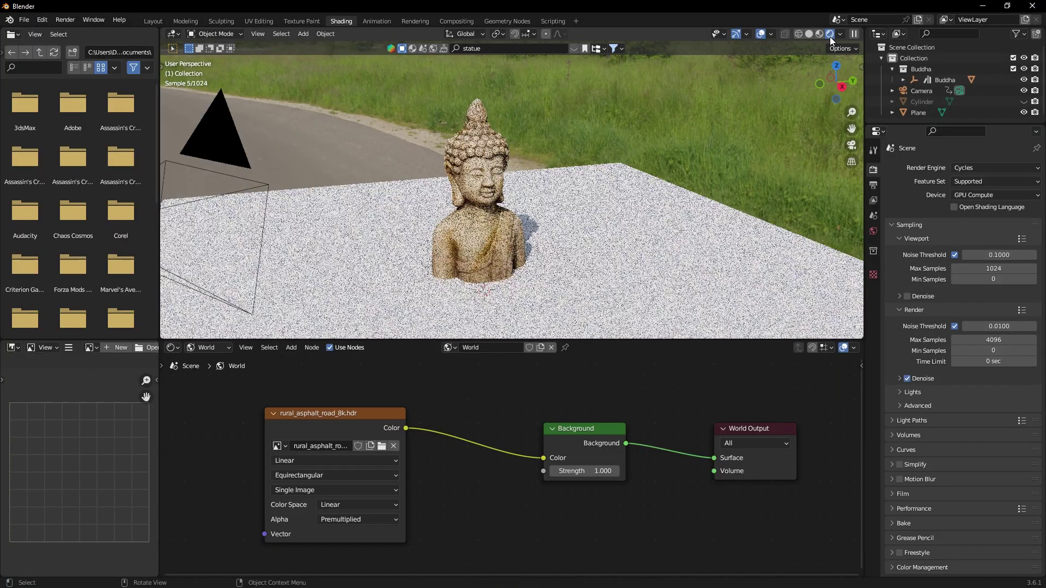
middle_drag(488, 292, 494, 284)
scroll(494, 282, down, 3)
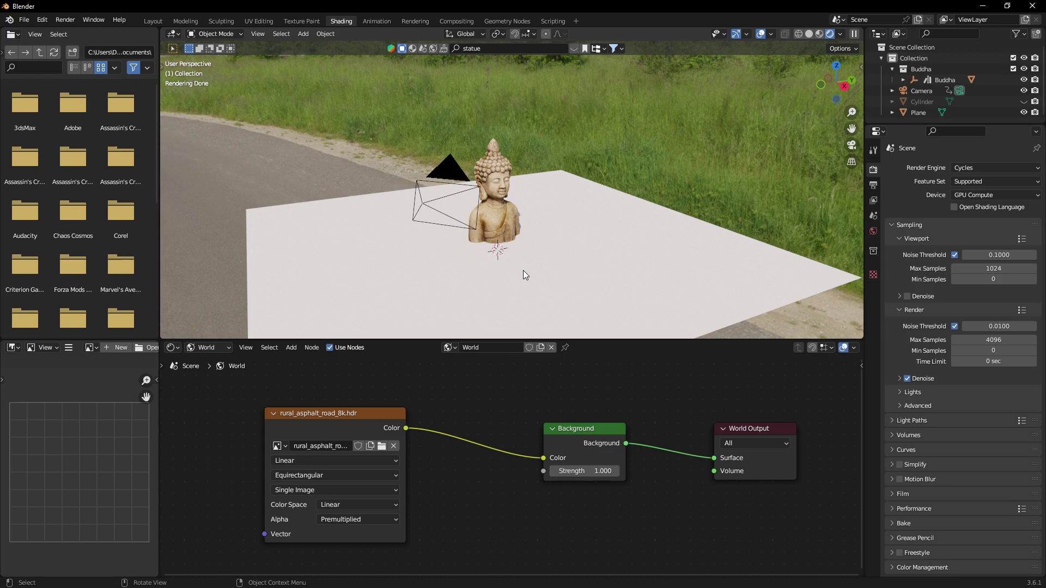
key(KP_0)
scroll(394, 442, down, 1)
Add a Texture Coordinate node to the world node tree ahead of the rural_asphalt_road_8k.hdr environment texture
ctrl+scroll(394, 442, up, 5)
key(shift+a)
text(tex)
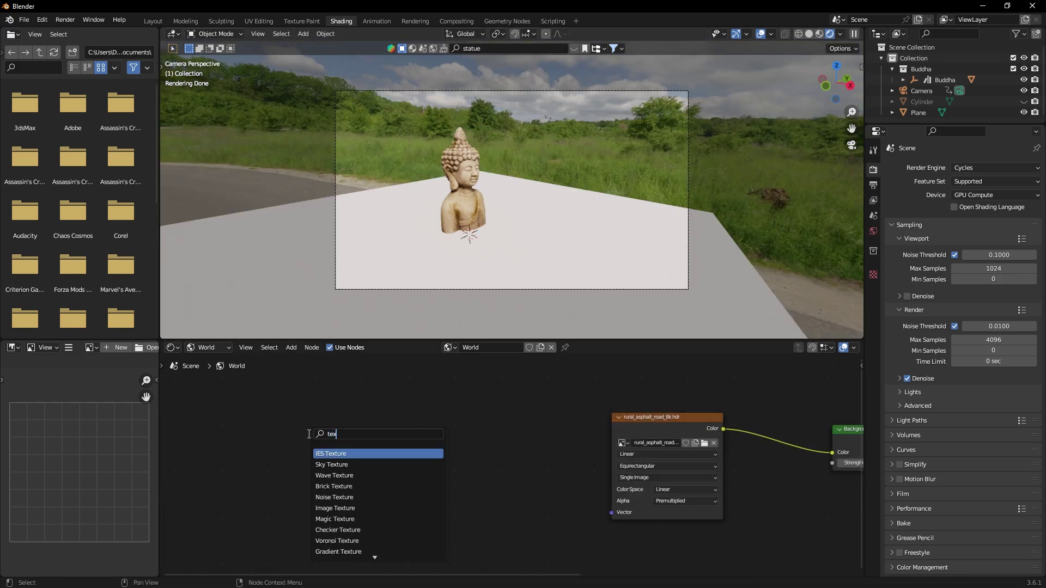
text(ture co)
key(Return)
click(449, 421)
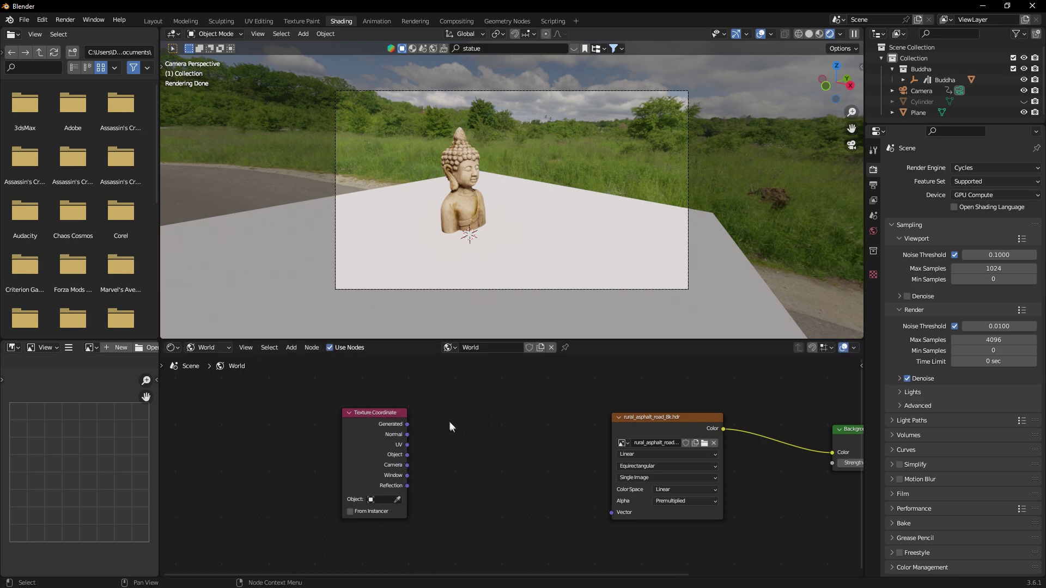
Add a Mapping node between the Texture Coordinate node and the environment texture
key(shift+a)
text(map)
key(Return)
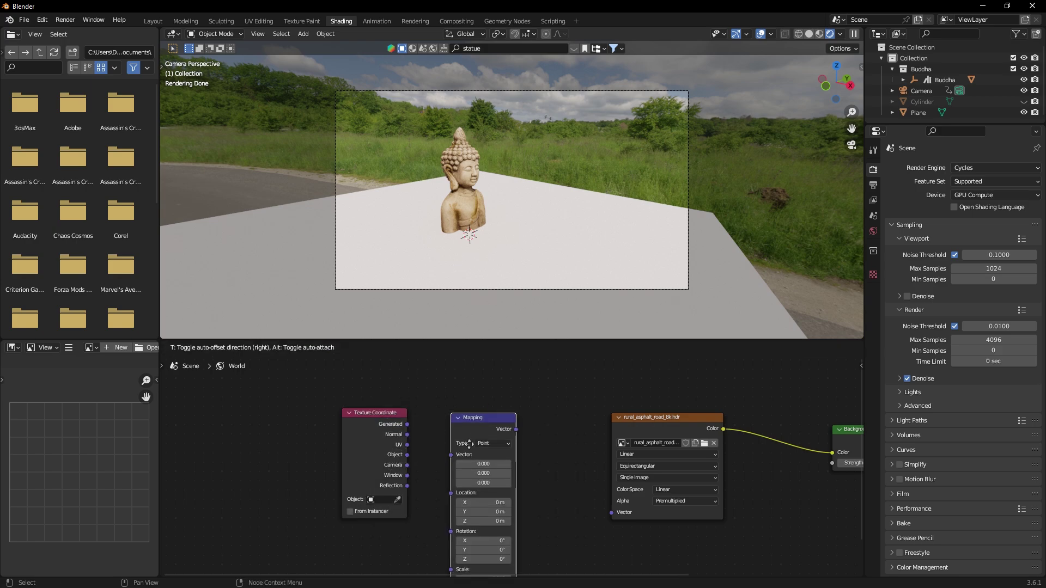
click(489, 421)
middle_drag(458, 464, 432, 416)
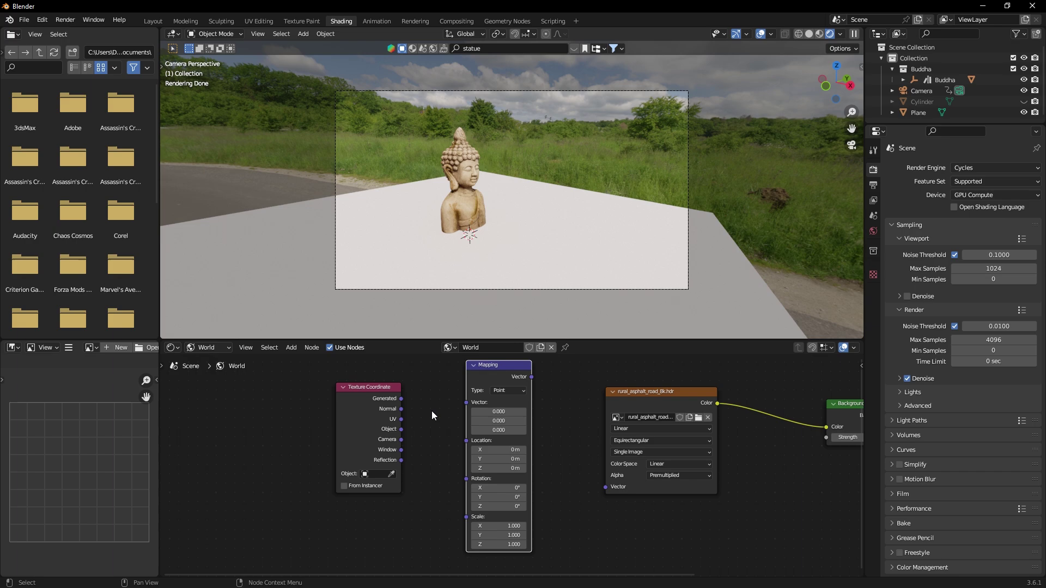
Connect the Generated output to the Mapping node's Vector input and the Mapping output to the environment texture's Vector input
drag(405, 399, 466, 403)
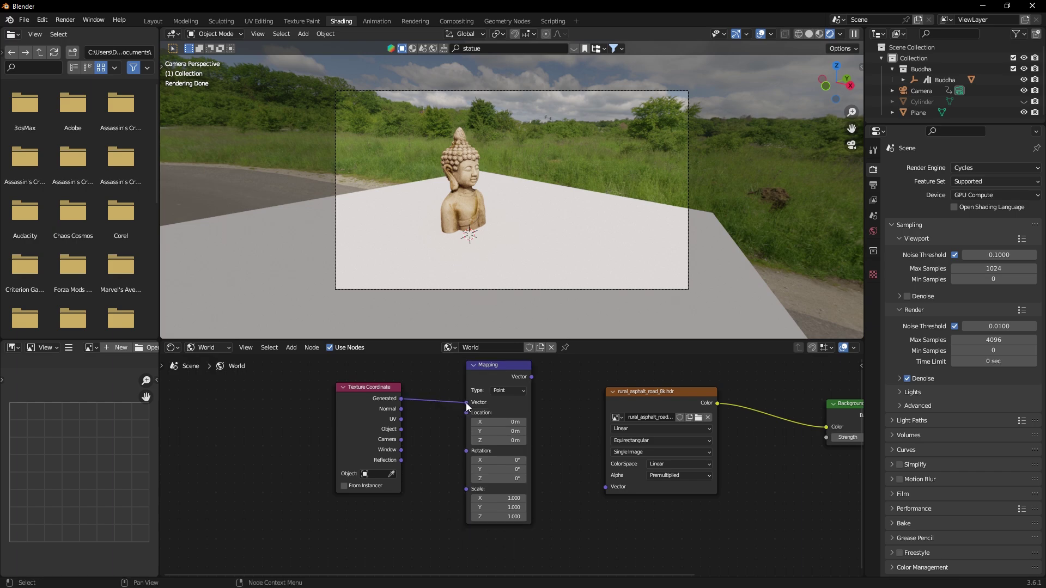
drag(531, 377, 605, 489)
middle_drag(593, 485, 594, 506)
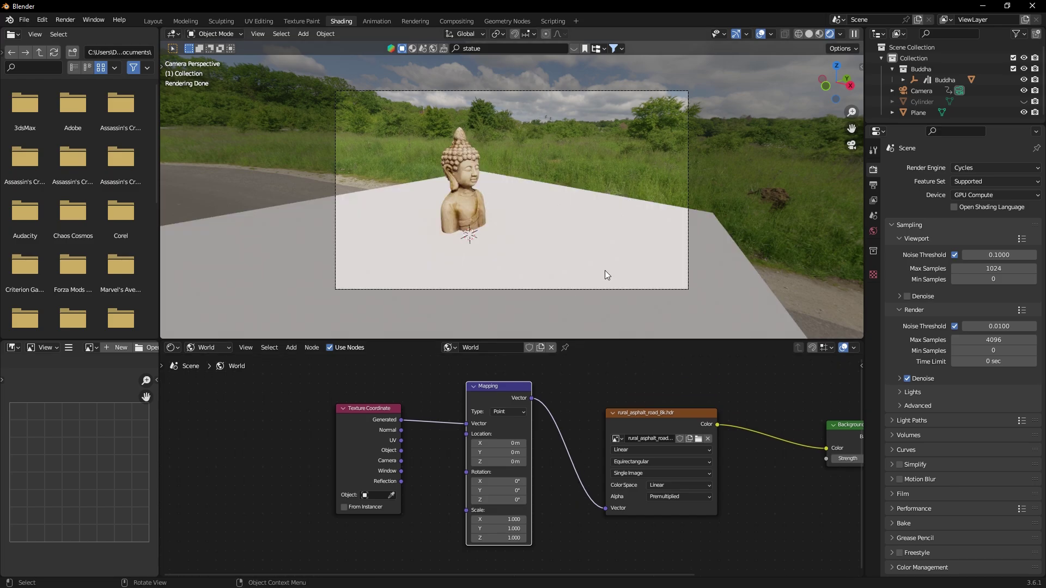
Rotate the HDRI by setting the Mapping node's Z rotation to about -79.5°, checking the statue's shadow direction
middle_drag(605, 270, 531, 276)
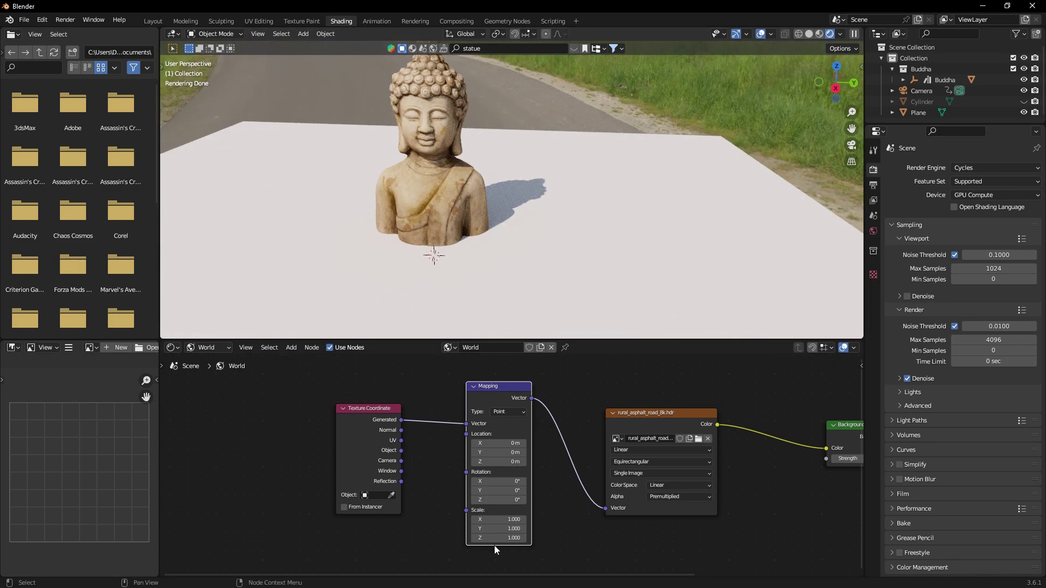
drag(518, 500, 512, 501)
middle_drag(412, 392, 469, 390)
middle_drag(463, 229, 550, 228)
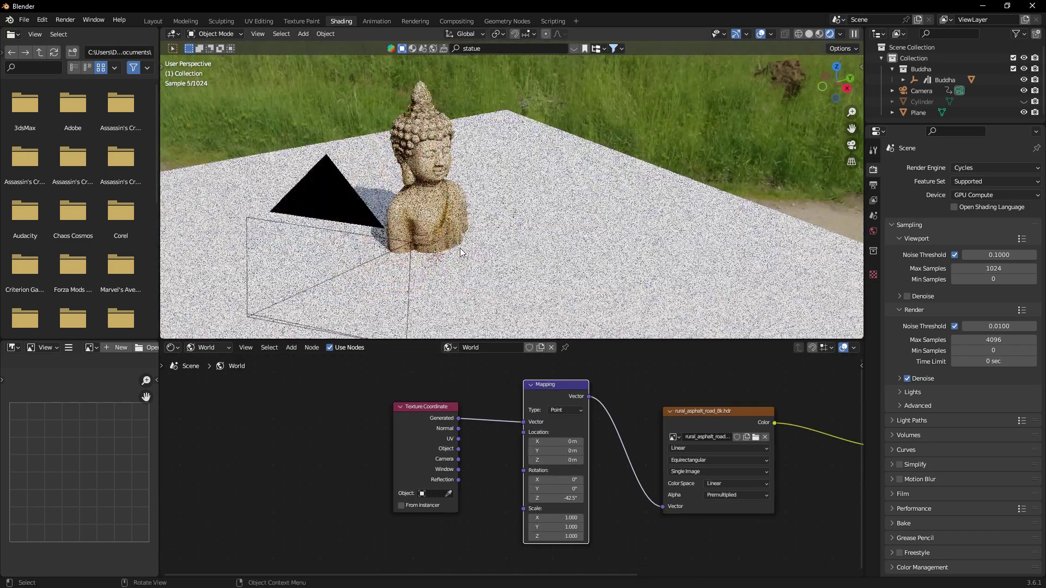
mouse_move(567, 499)
mouse_down()
mouse_move(556, 500)
mouse_move(566, 499)
mouse_up()
middle_drag(627, 229, 567, 230)
Make the ground plane a Shadow Catcher in its object visibility settings and check the statue's shadow on the road
click(567, 230)
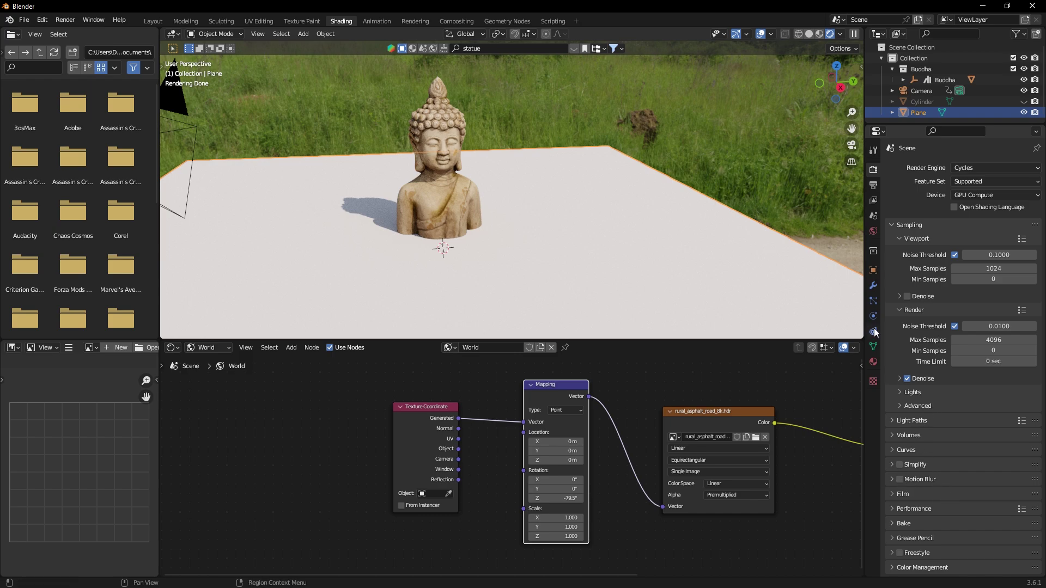
click(874, 270)
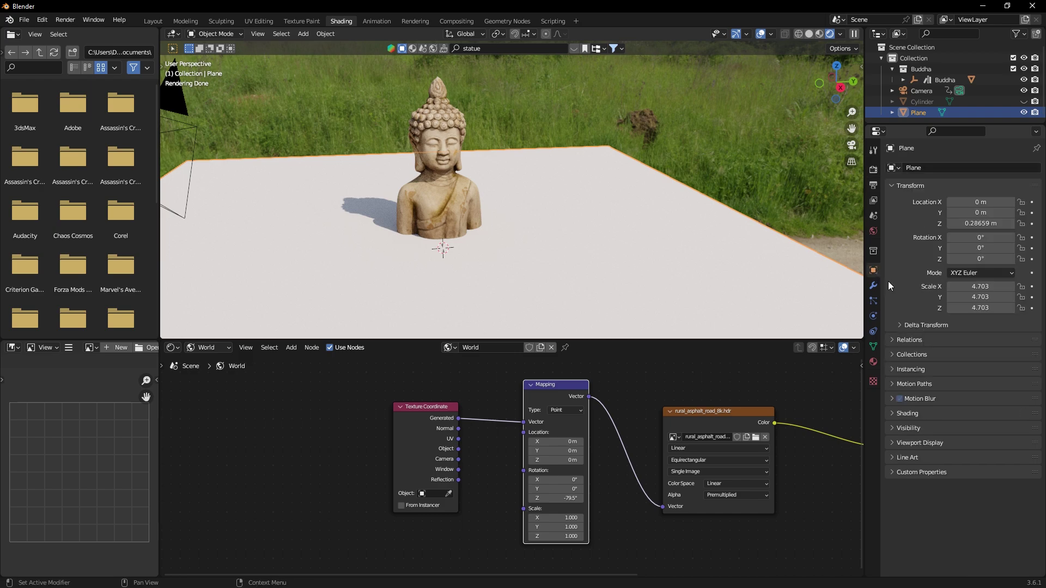
click(892, 427)
scroll(926, 425, down, 2)
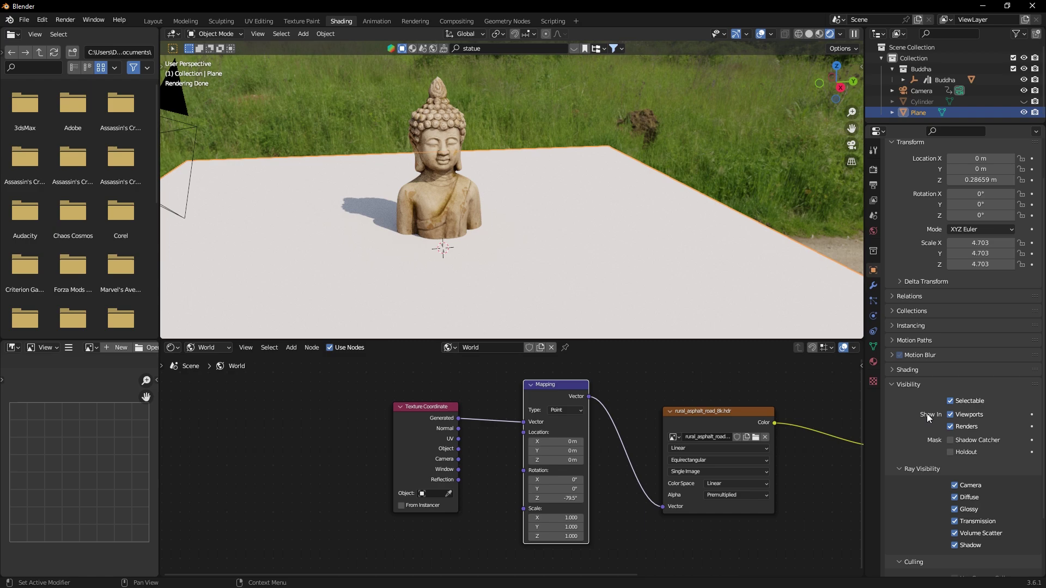
click(951, 440)
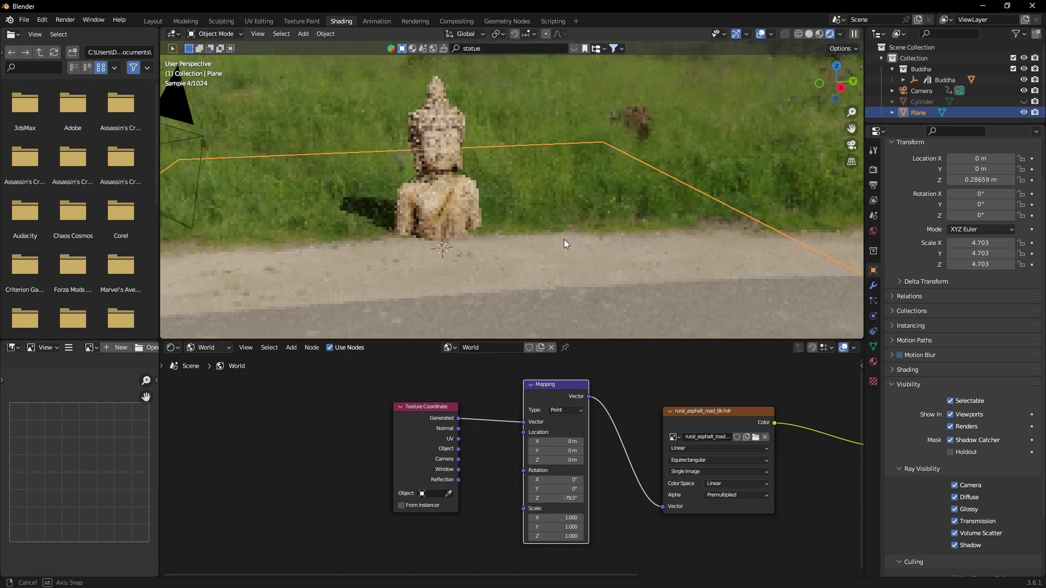
middle_drag(564, 240, 576, 180)
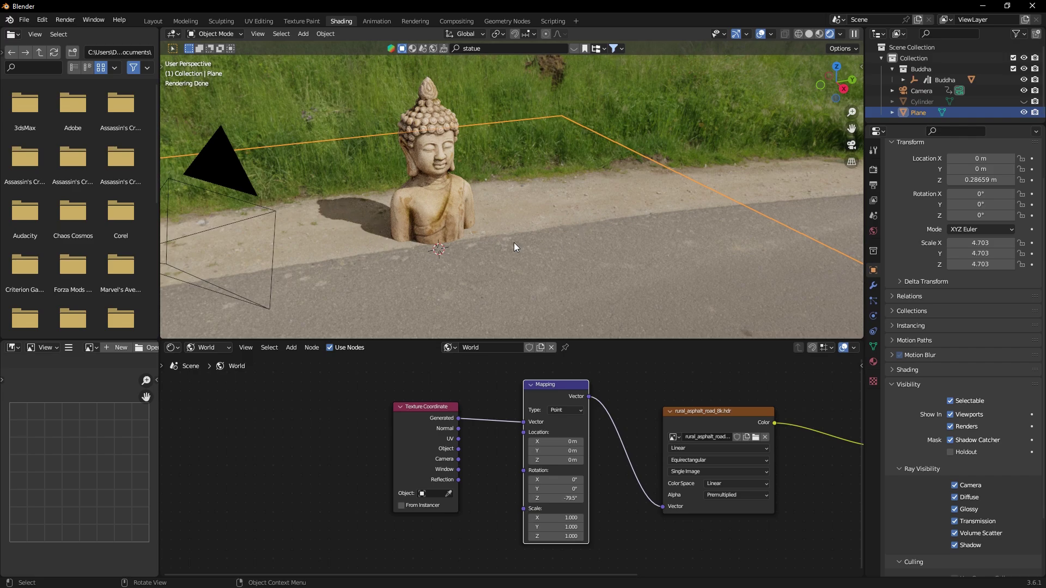
Add a Movie Clip node to the node tree in the Compositing workspace
key(ctrl+Page_Down)
key(ctrl+Page_Down)
key(ctrl+Page_Down)
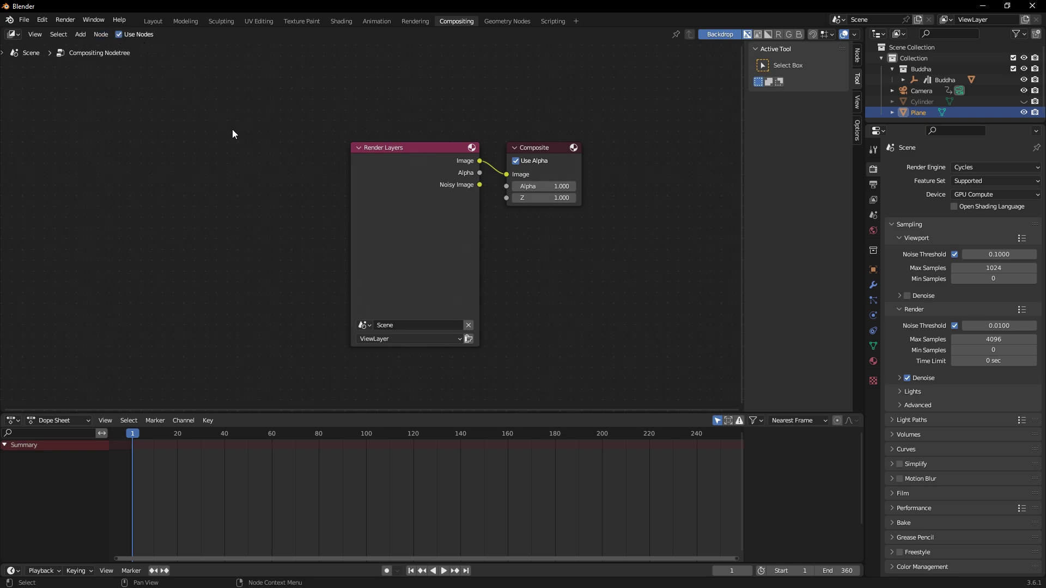
scroll(312, 165, down, 3)
key(shift+a)
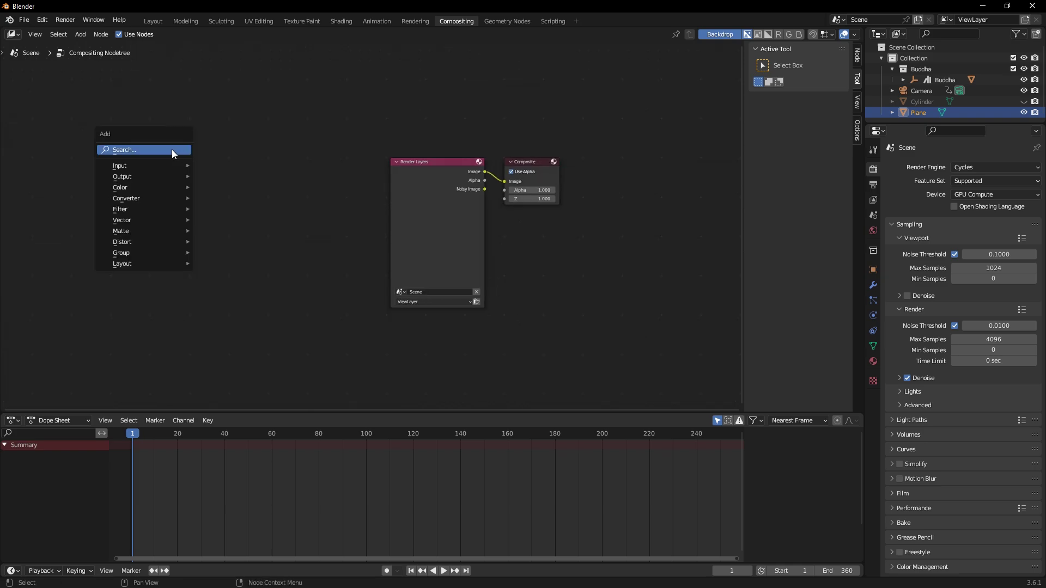
click(171, 149)
text(movie)
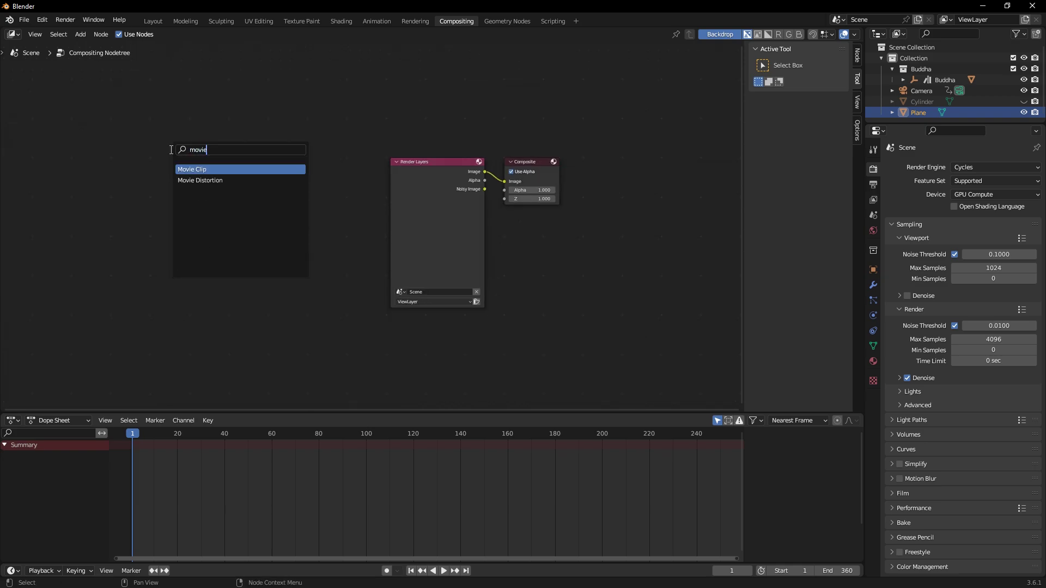
click(195, 170)
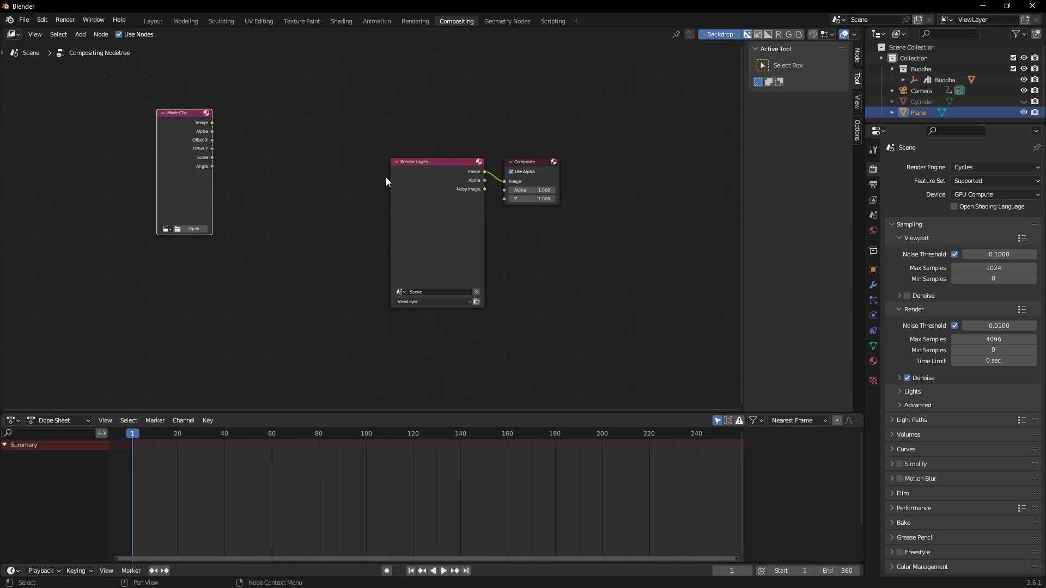
Move the Render Layers node below the Movie Clip node and disconnect it from the Composite node
drag(436, 162, 163, 258)
drag(503, 181, 449, 198)
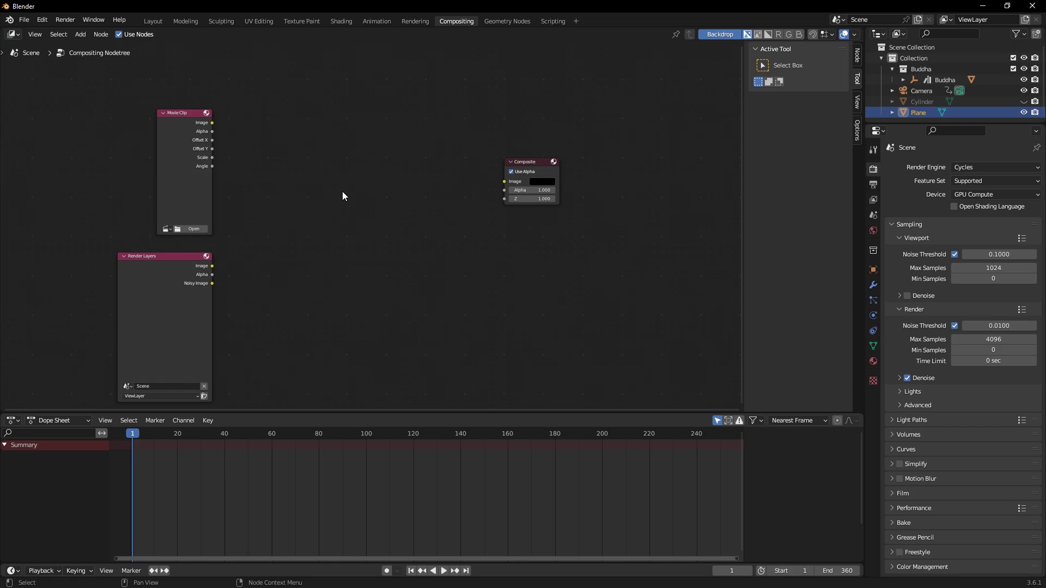
Add an Alpha Over node between the input nodes and the Composite node
key(shift+a)
text(a)
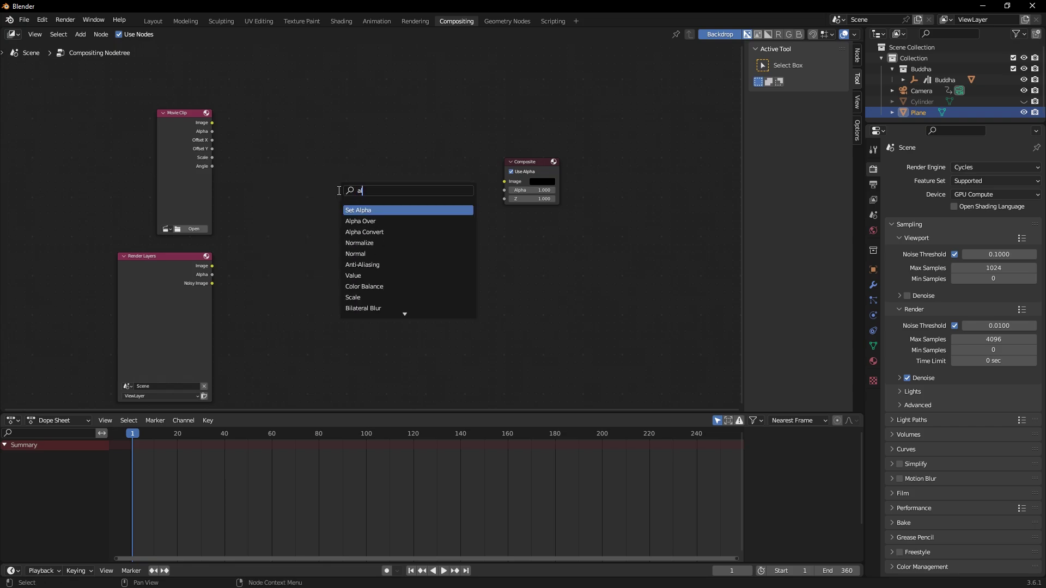
text(lp)
click(376, 221)
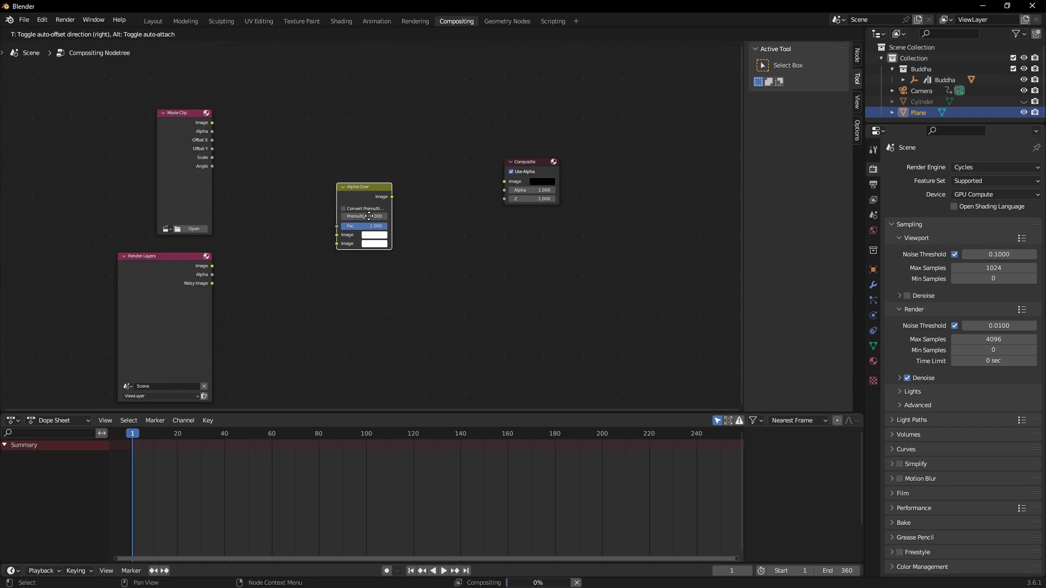
click(351, 196)
Add a Viewer node below the Composite node
key(shift+a)
text(vie)
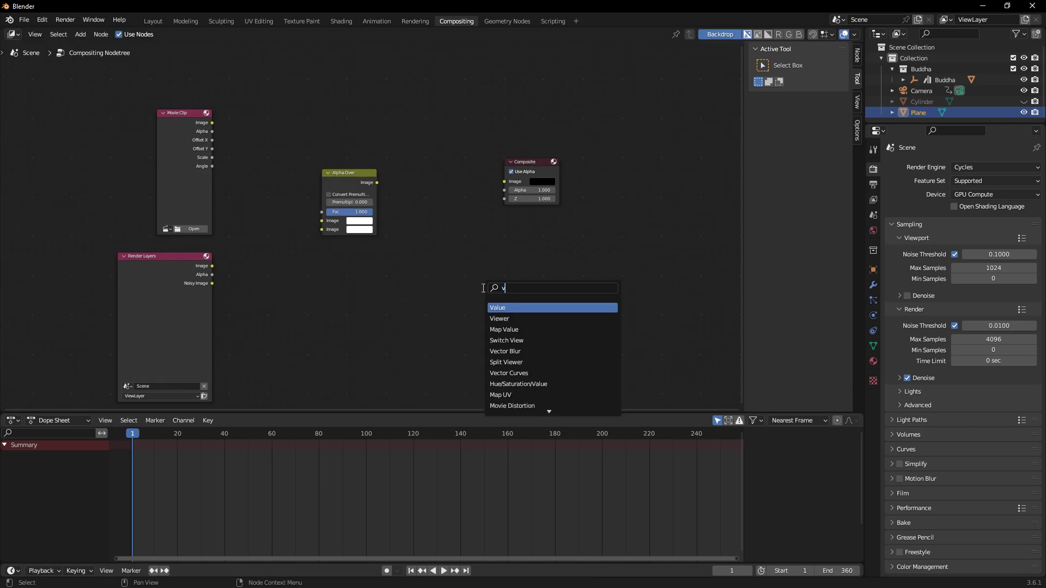
click(500, 306)
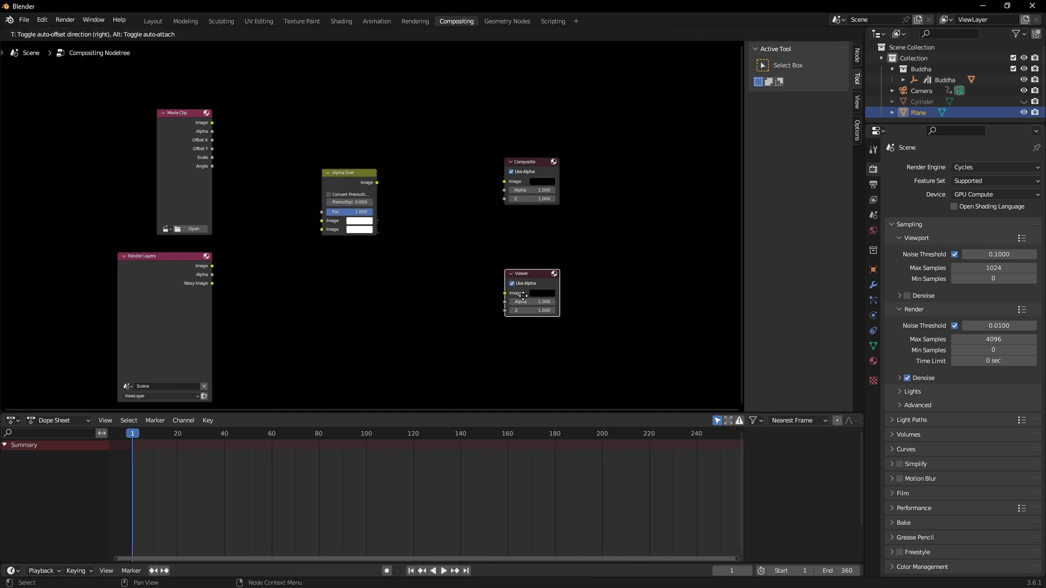
click(531, 289)
Connect the Movie Clip image to the Alpha Over node's first Image input and the Render Layers image to its second
scroll(390, 265, up, 1)
scroll(390, 265, up, 2)
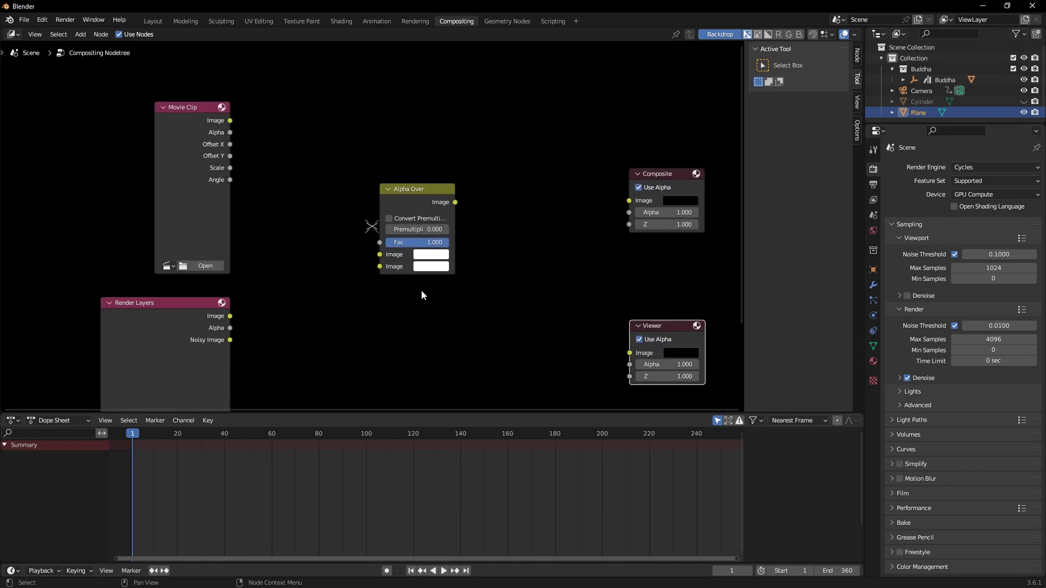
drag(209, 116, 234, 116)
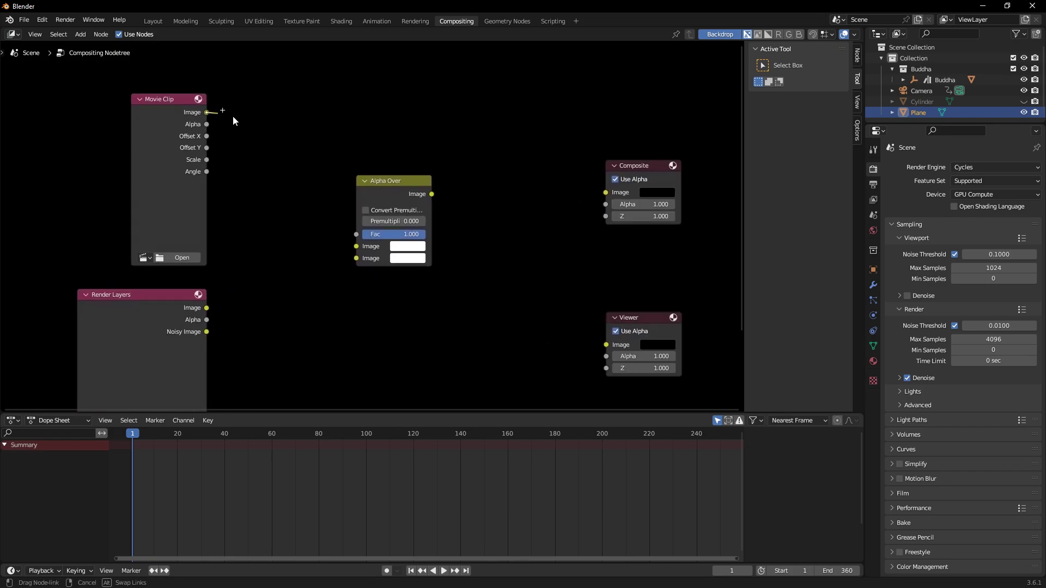
drag(290, 189, 355, 245)
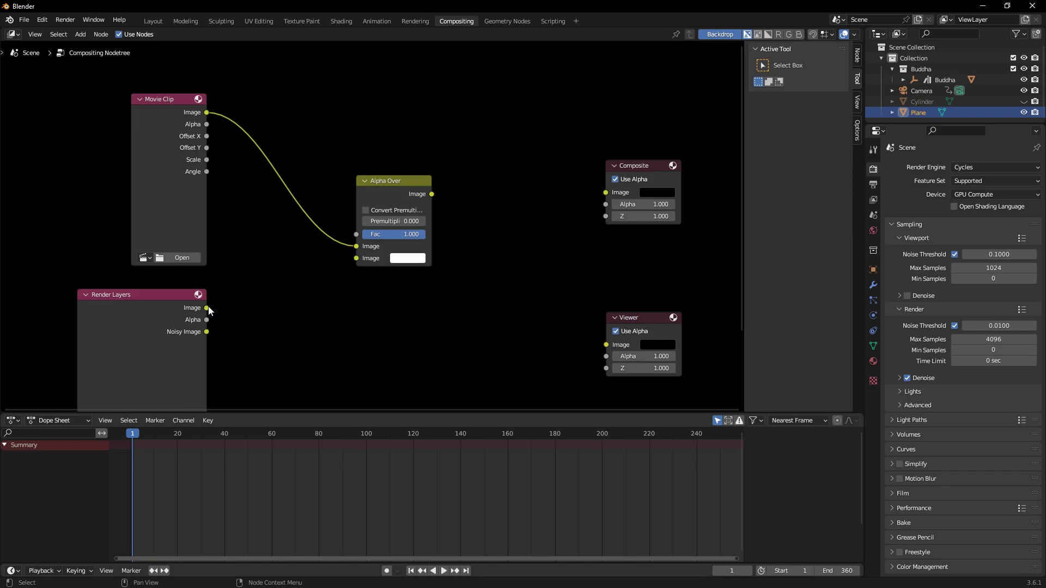
drag(208, 309, 354, 262)
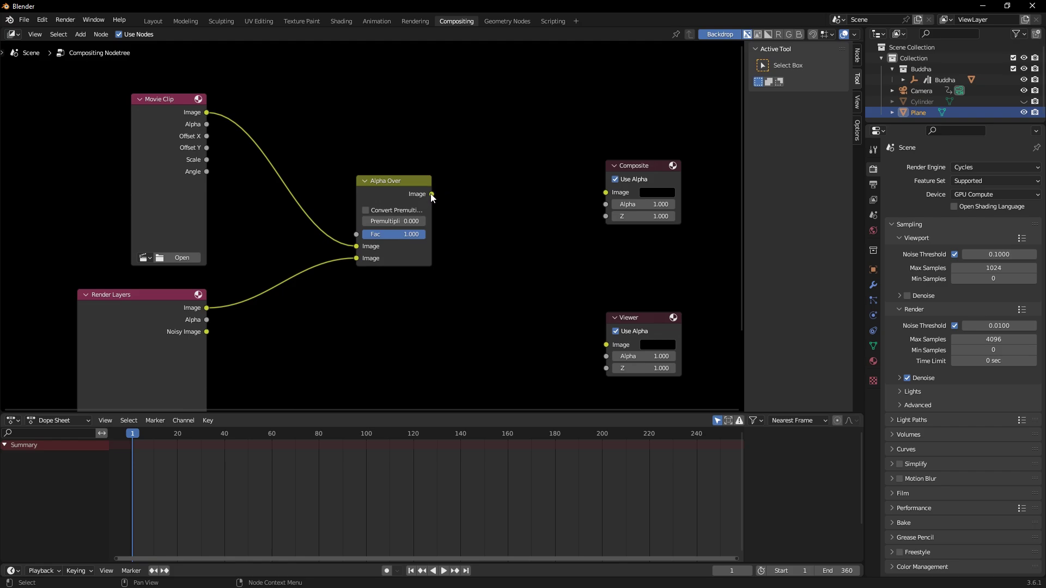
Connect the Alpha Over output to the Image inputs of both the Composite and Viewer nodes
drag(431, 195, 601, 192)
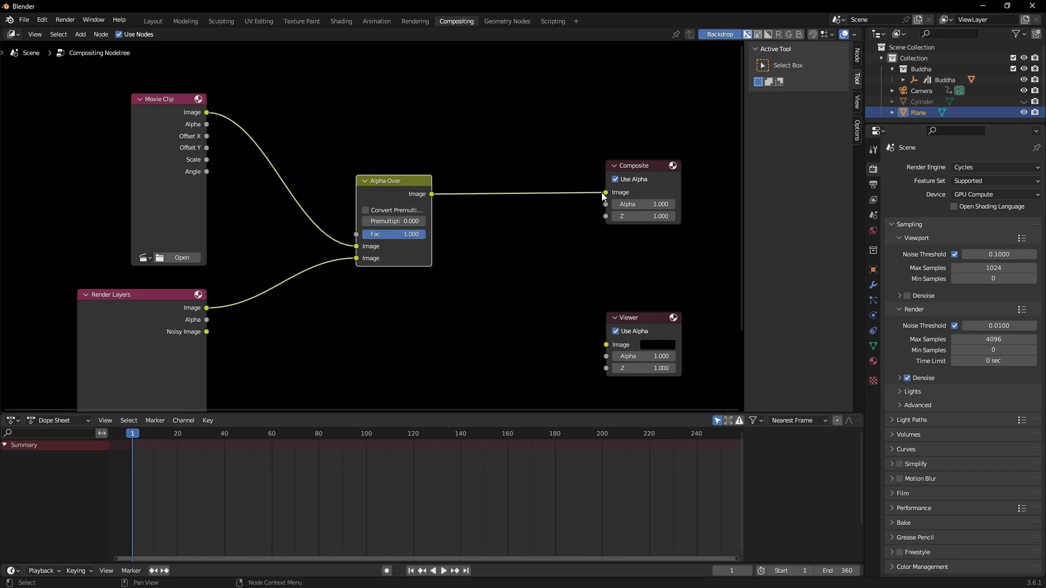
drag(432, 194, 607, 345)
scroll(418, 298, down, 2)
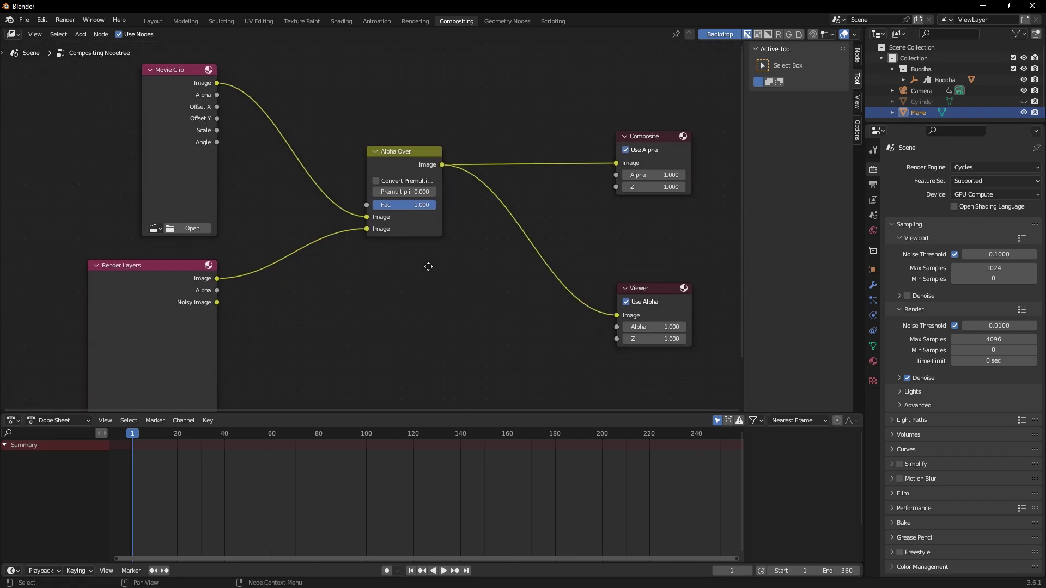
Browse for the Movie Clip node's footage by searching the Downloads folder for "sur"
click(202, 240)
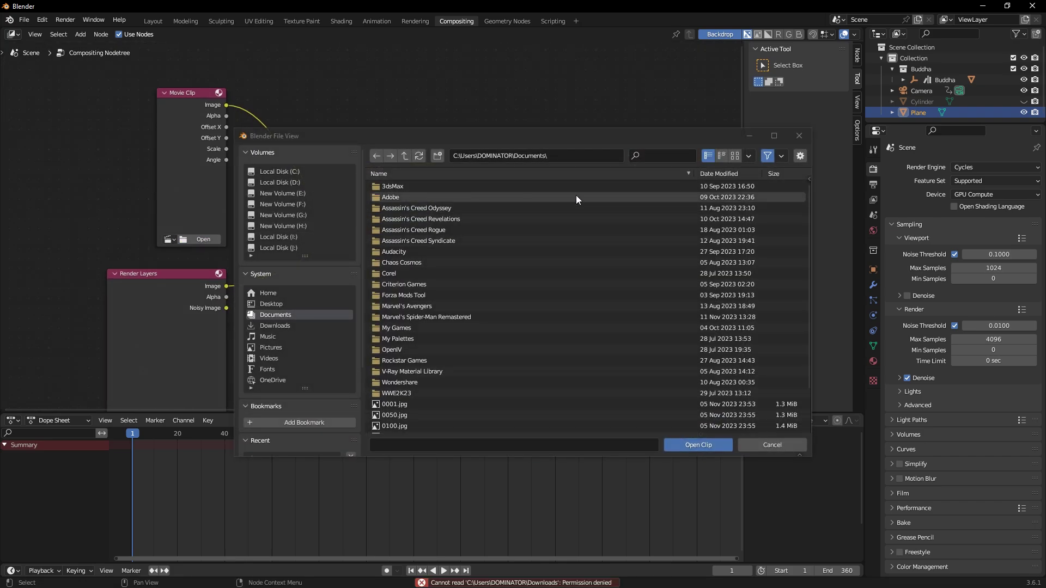
click(669, 156)
text(sur)
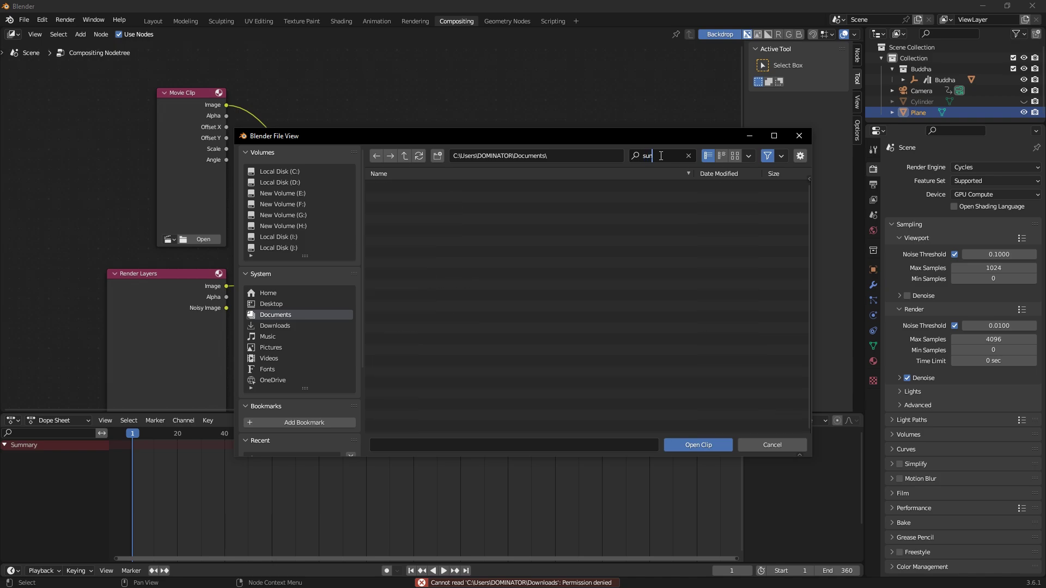
click(275, 325)
click(656, 156)
text(s)
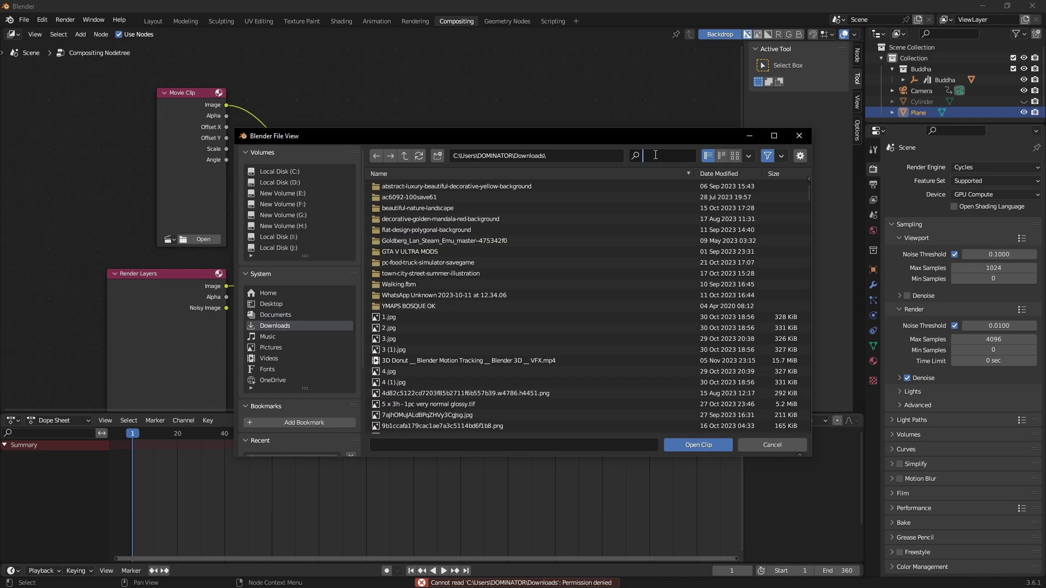
text(ur)
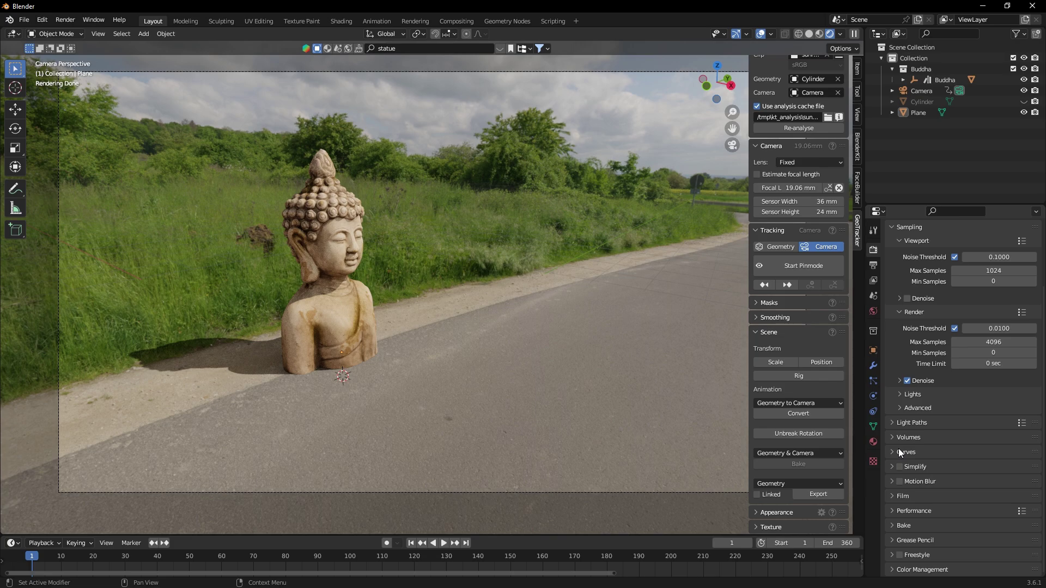
Enable the Transparent option in the Film render settings so the tracked footage shows behind the statue
click(893, 497)
scroll(909, 492, down, 4)
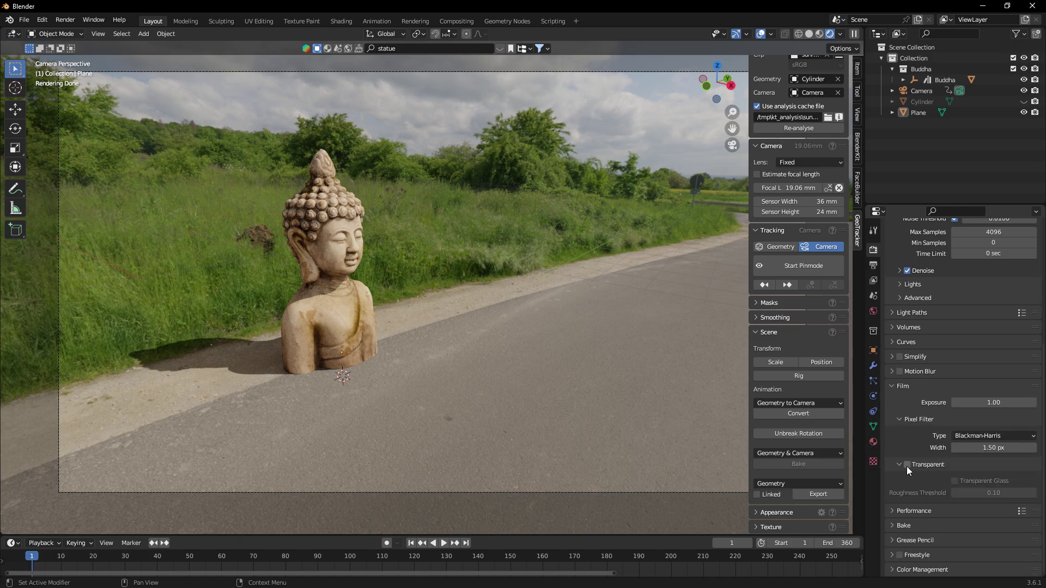
click(907, 466)
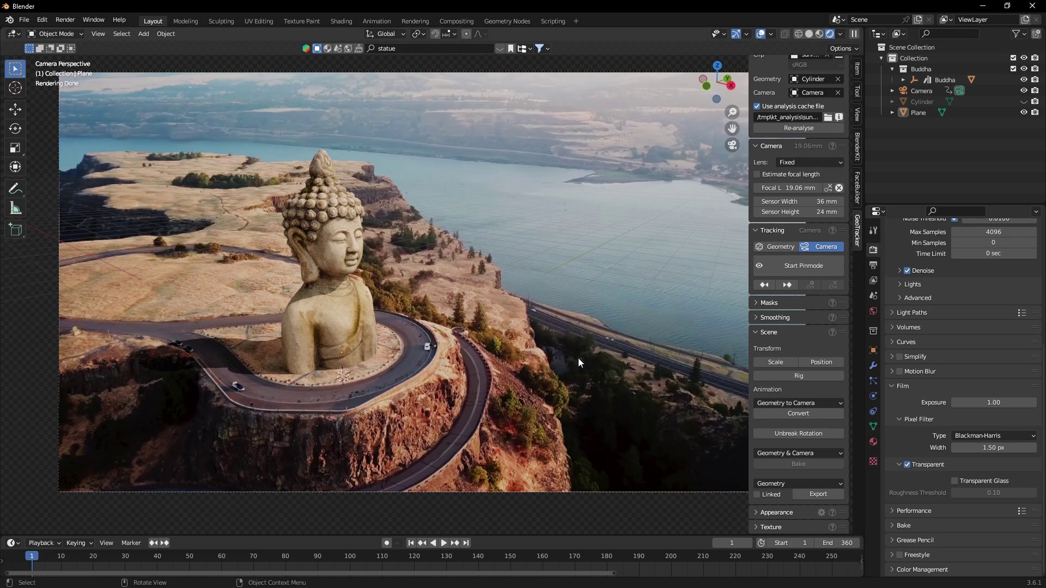
click(898, 464)
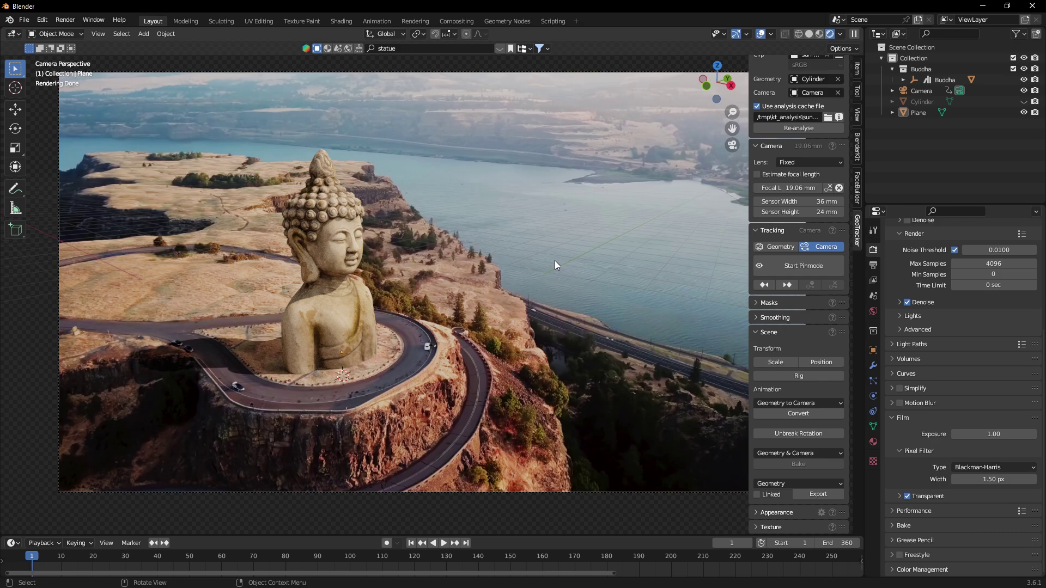
Play the animation, check the statue at several frames up to 242, and test-render frame 242
key(space)
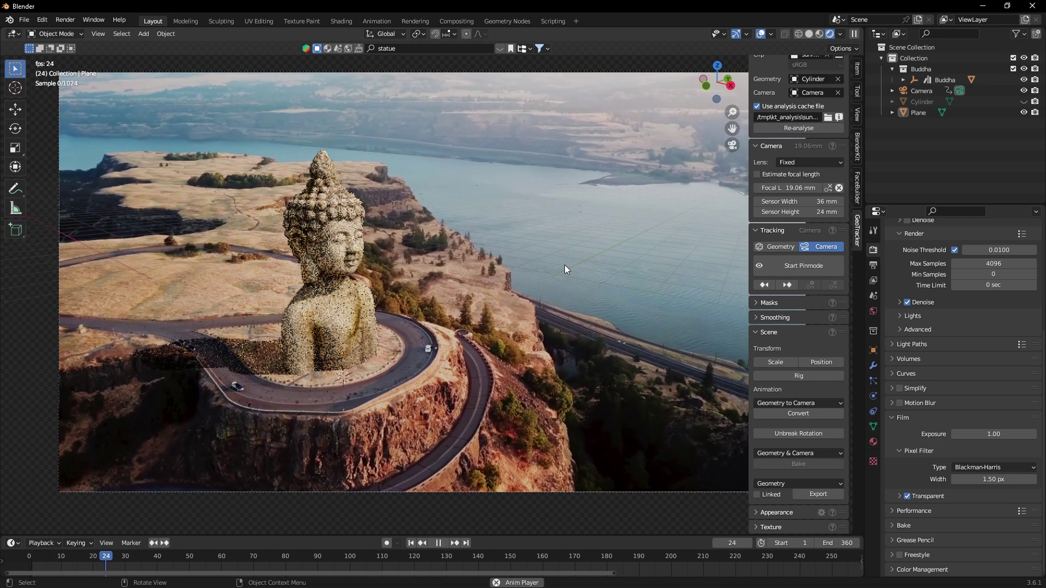
click(242, 557)
click(389, 555)
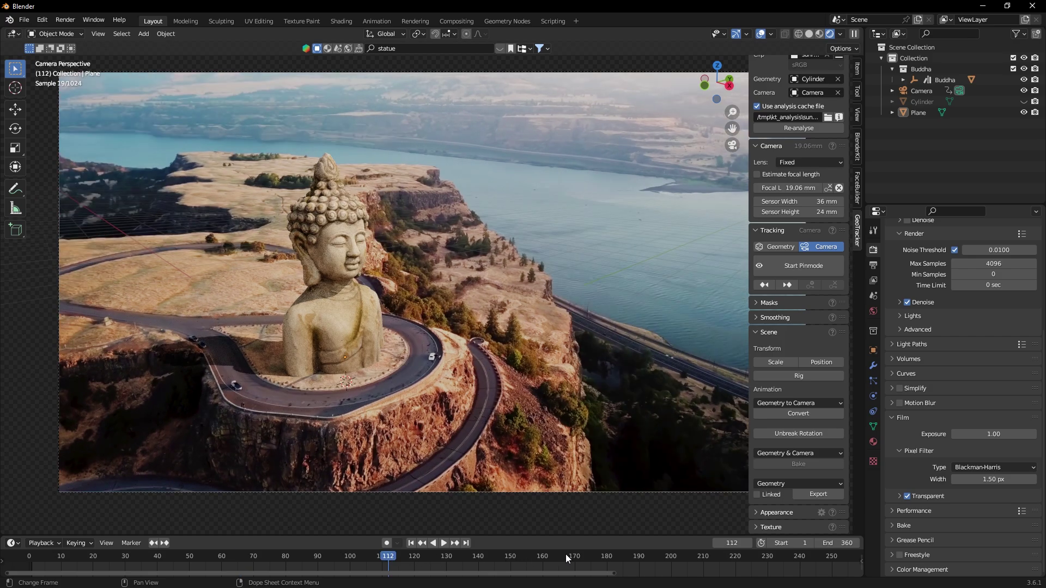
click(620, 554)
click(805, 557)
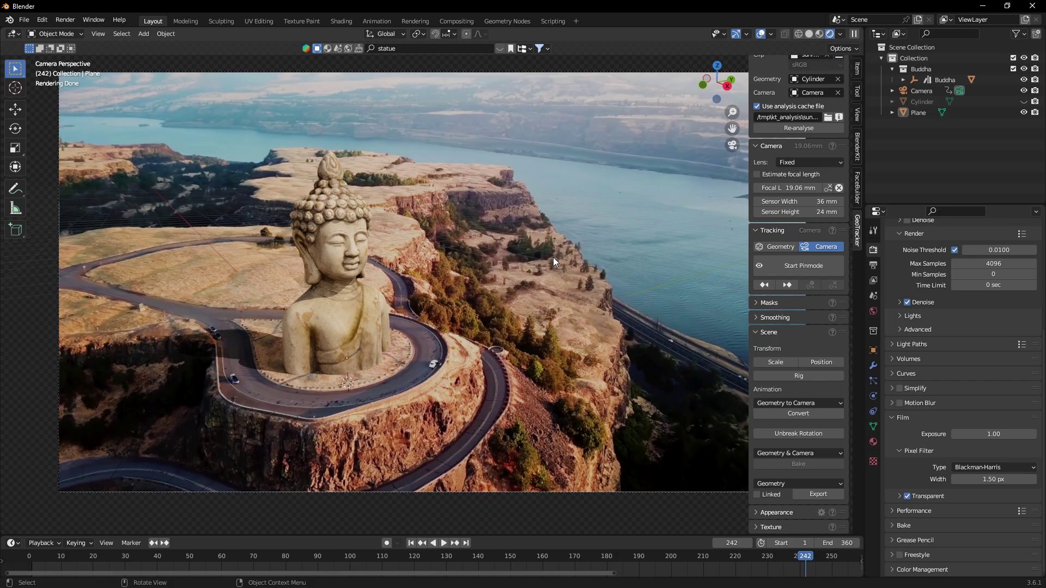
key(F12)
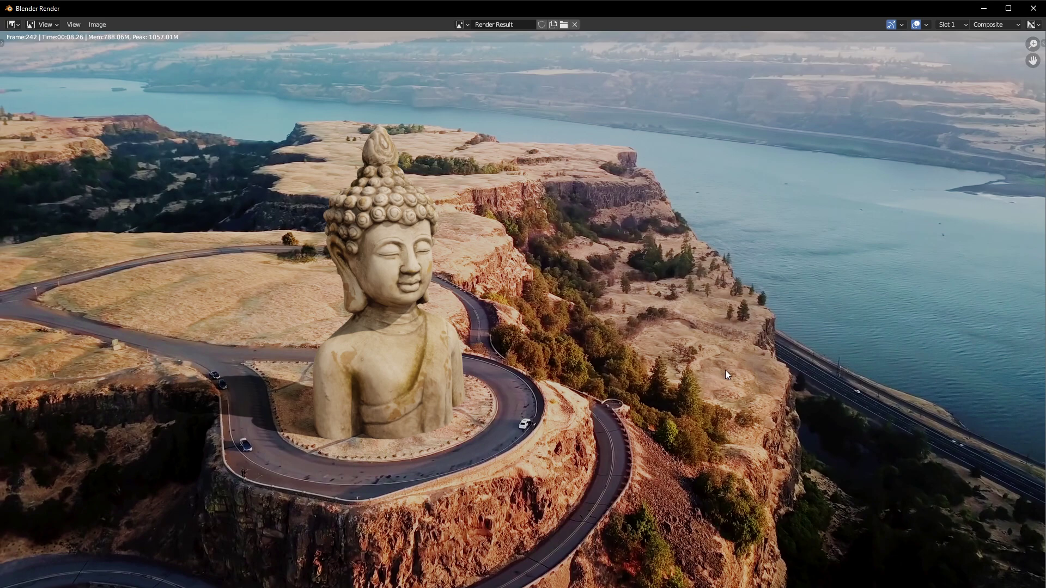
key(Escape)
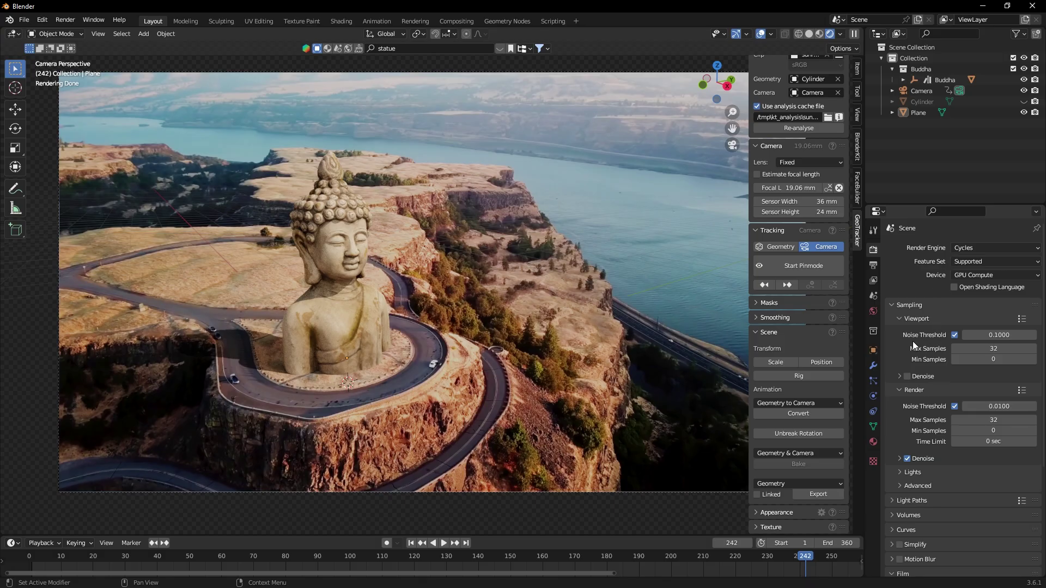
Open the file format choices for the render output
click(872, 266)
scroll(1019, 412, down, 2)
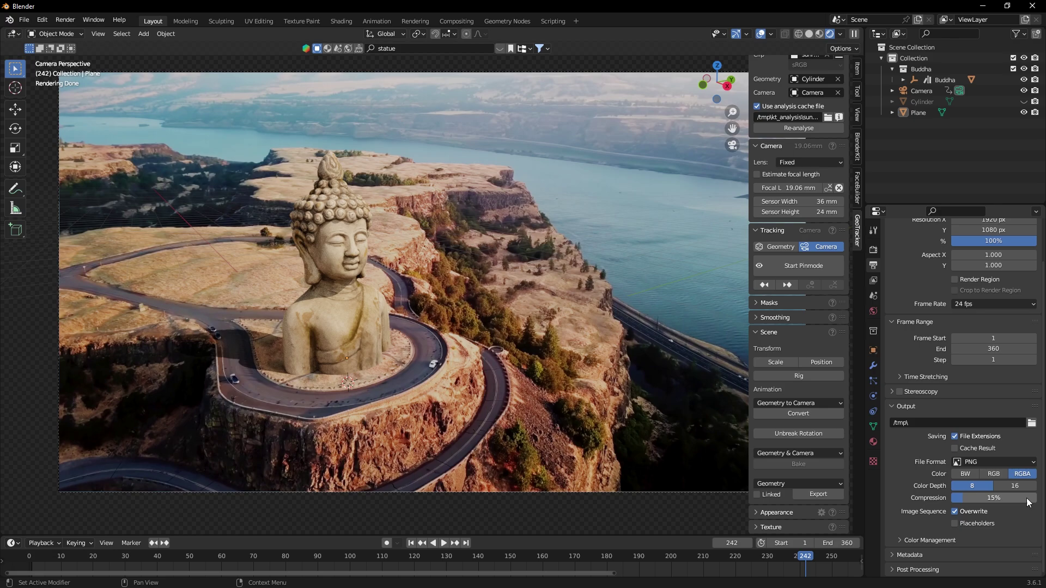
click(989, 462)
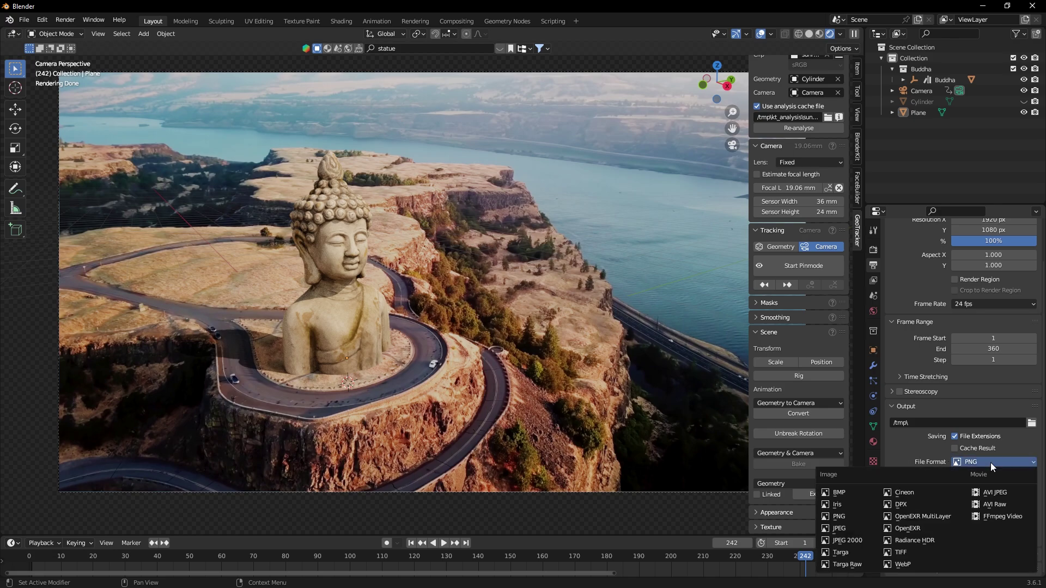